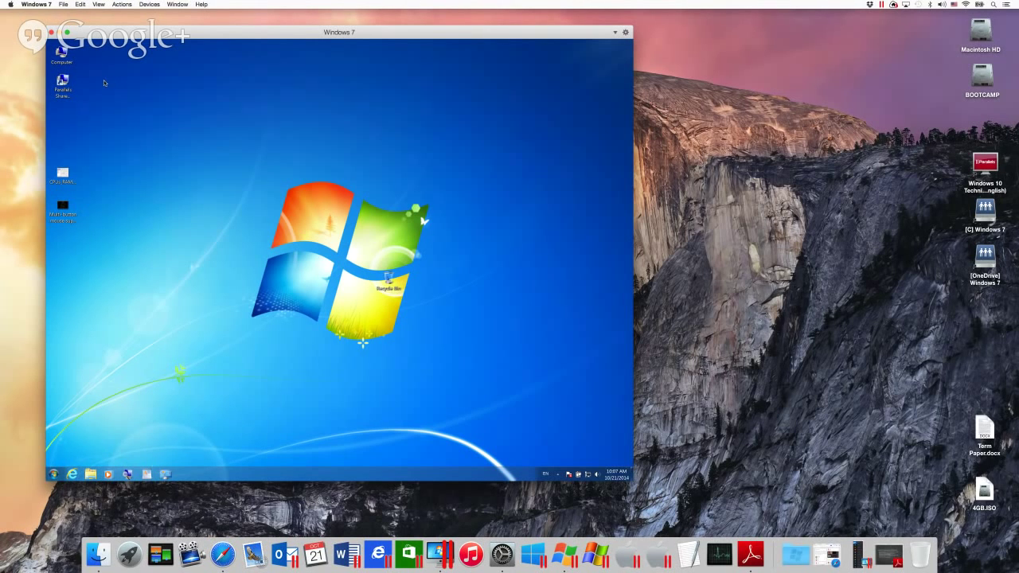
Step: Browse the Mac's Photo Stream, iCloud Drive and Dropbox folders from the Windows Computer window, and close it
click(62, 53)
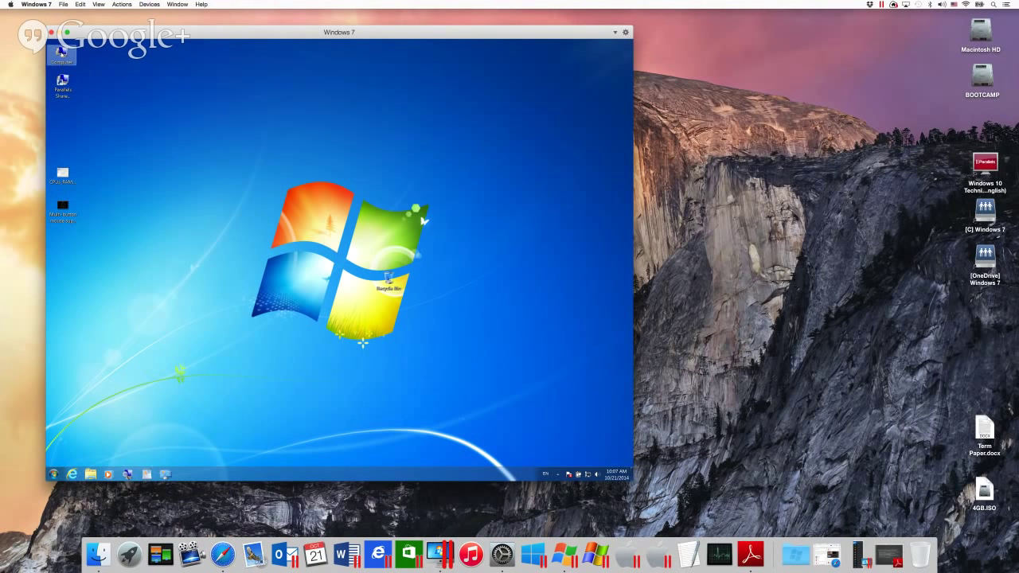
double_click(61, 53)
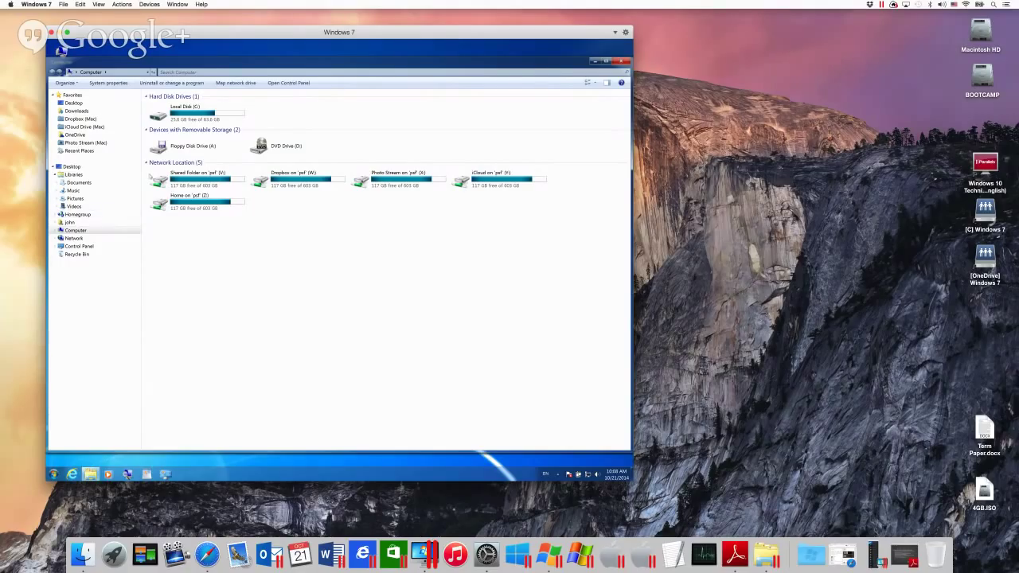
click(80, 143)
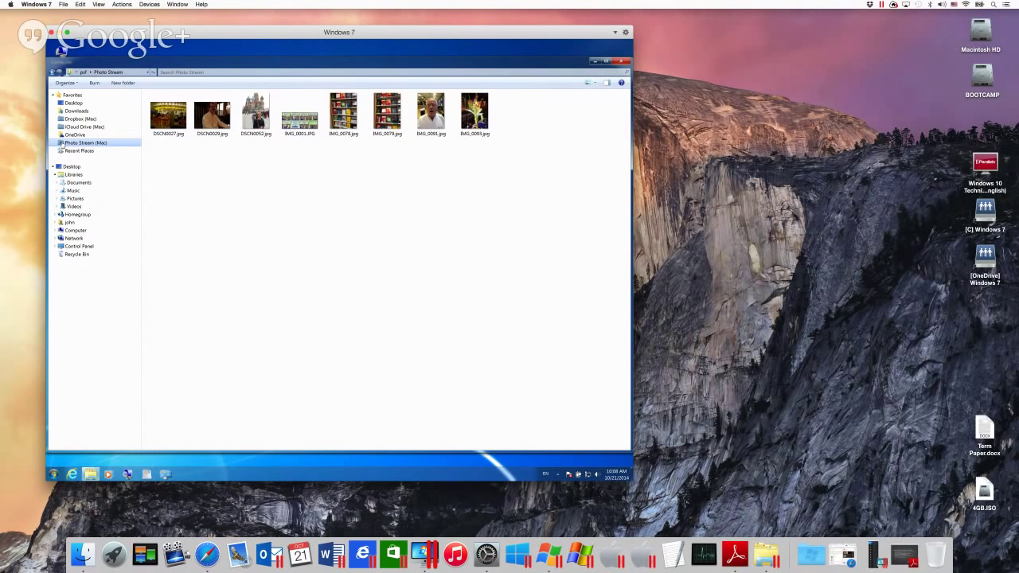
click(60, 128)
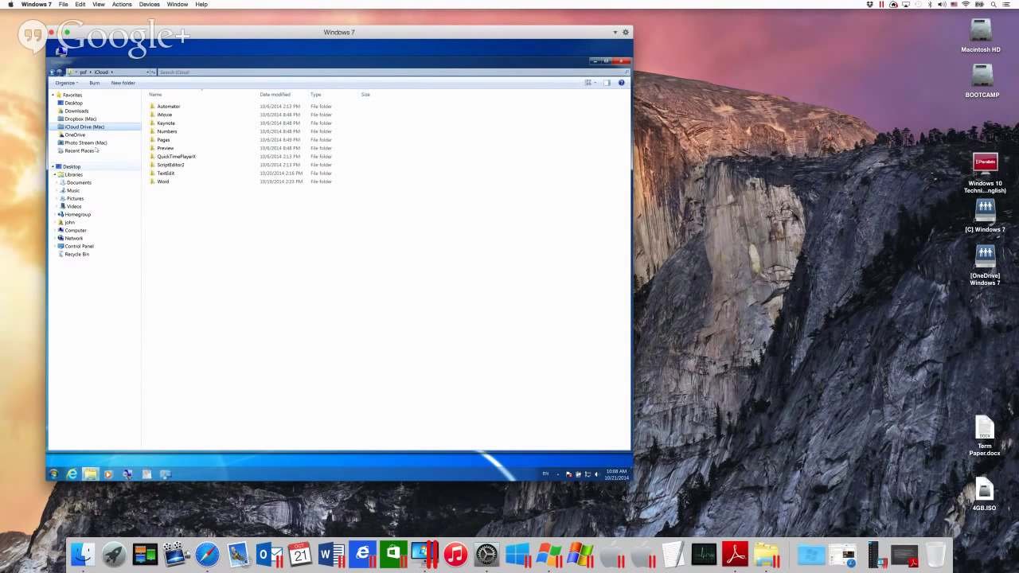
click(77, 119)
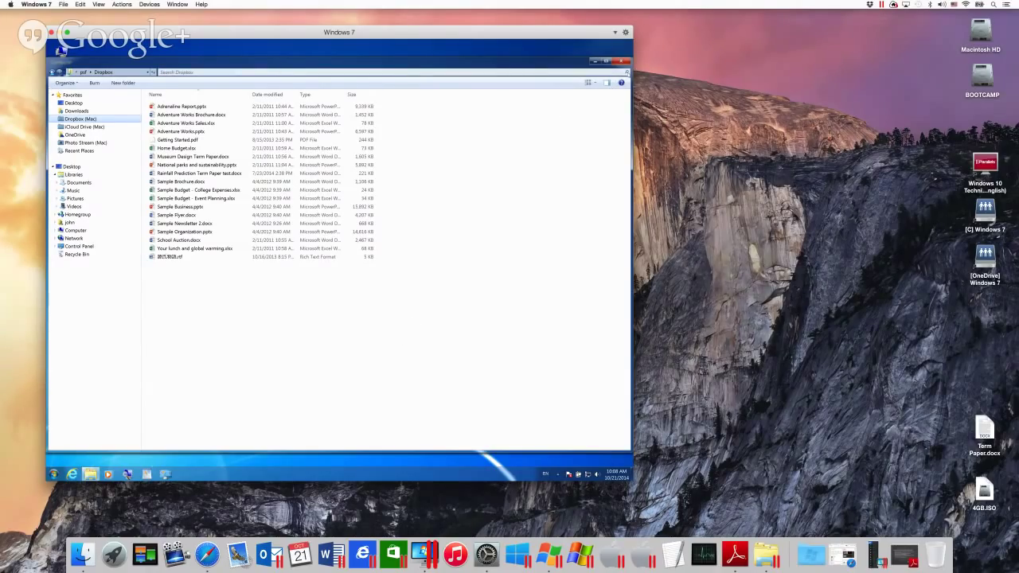
click(621, 62)
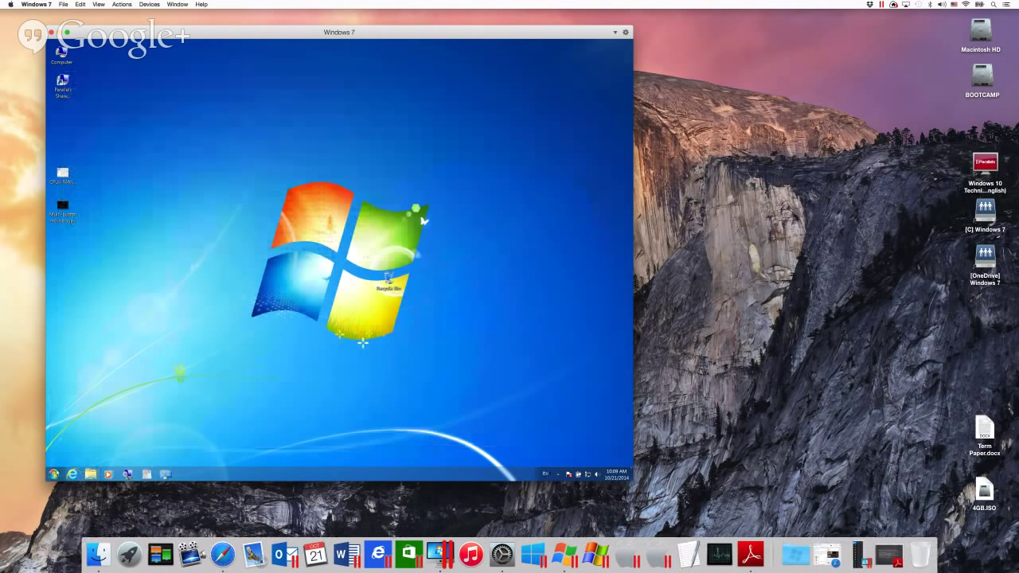
Step: Start Word 2013 in Windows and open the recent Rainfall Prediction Term Paper.docx from My Documents
click(54, 474)
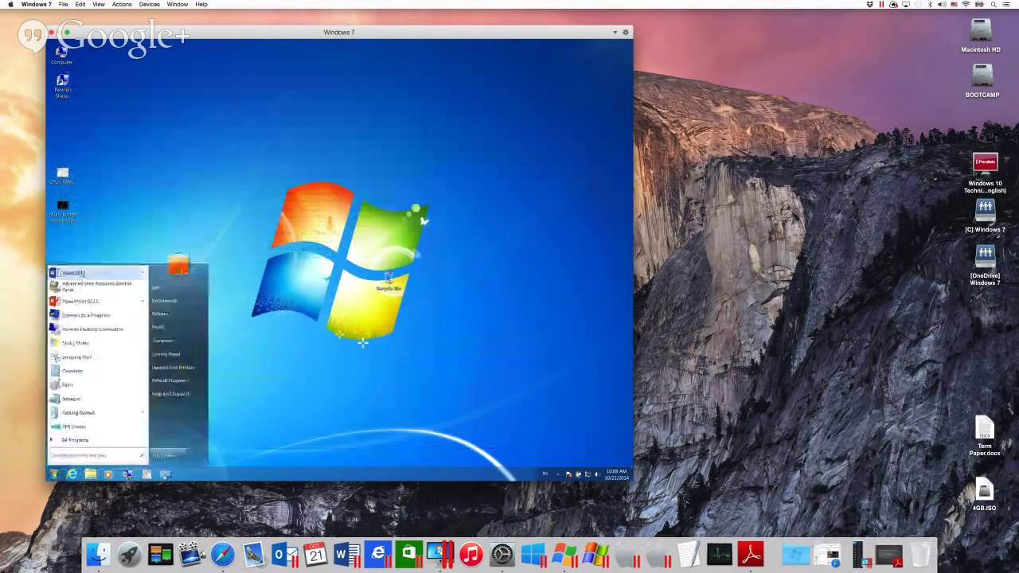
click(80, 273)
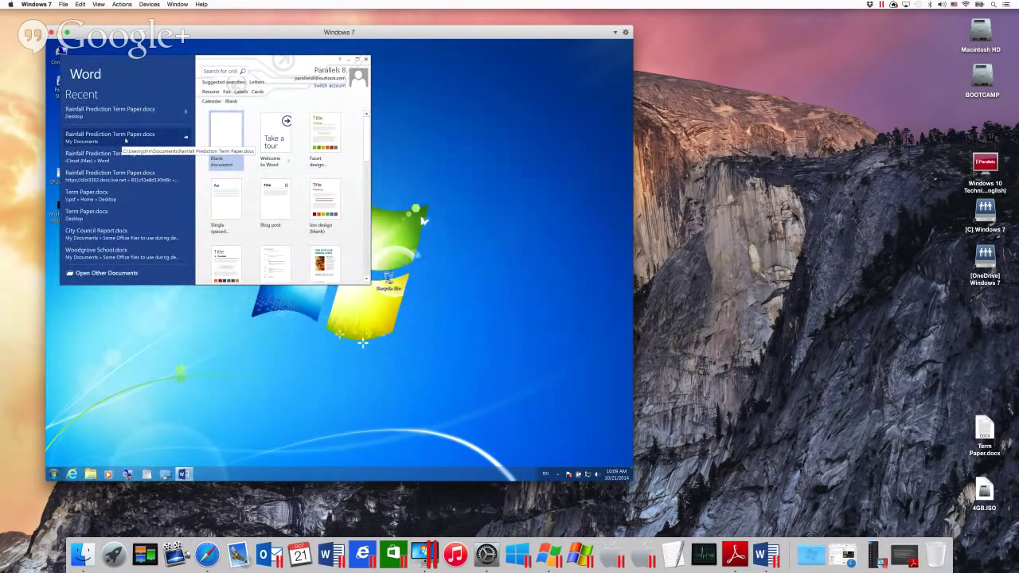
click(125, 140)
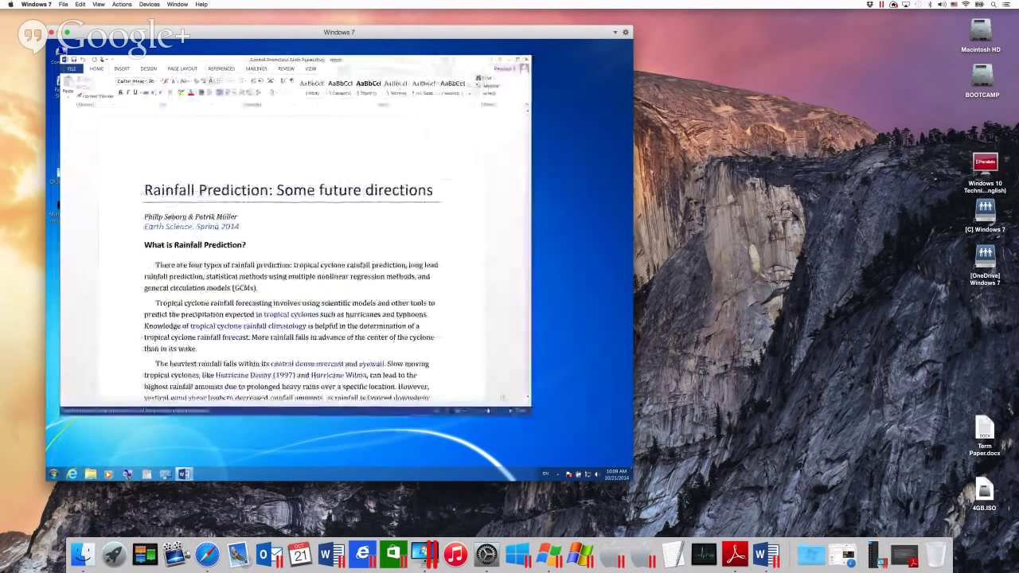
Step: Check the Save As locations offered for the term paper, including Dropbox (Mac) and iCloud (Mac), and close Word
click(72, 68)
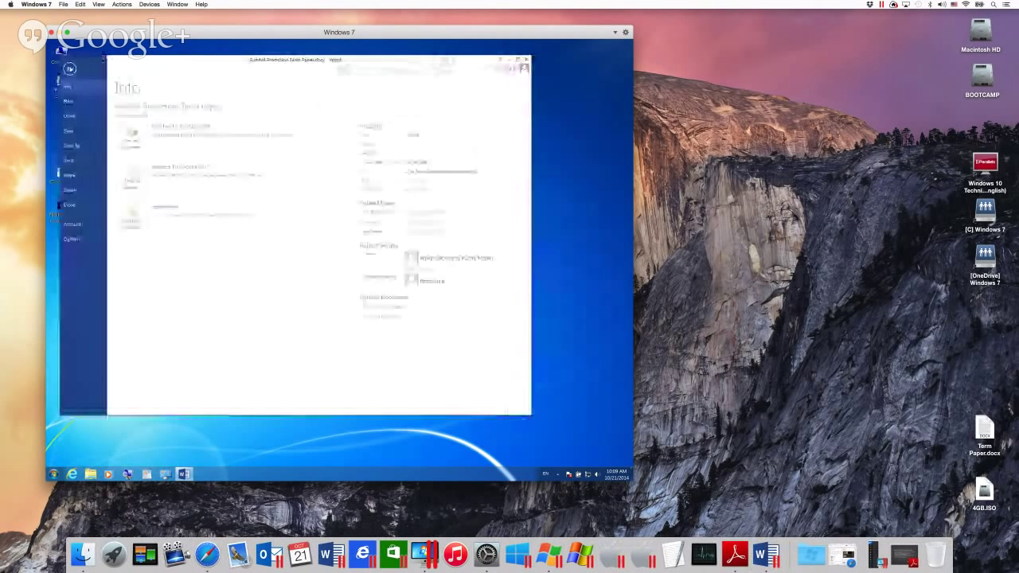
click(71, 145)
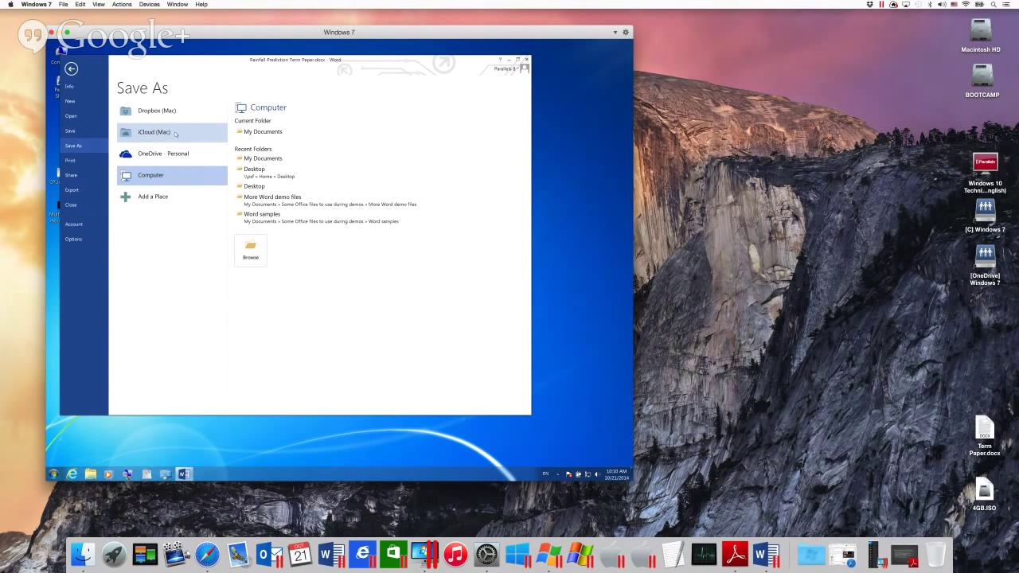
click(526, 59)
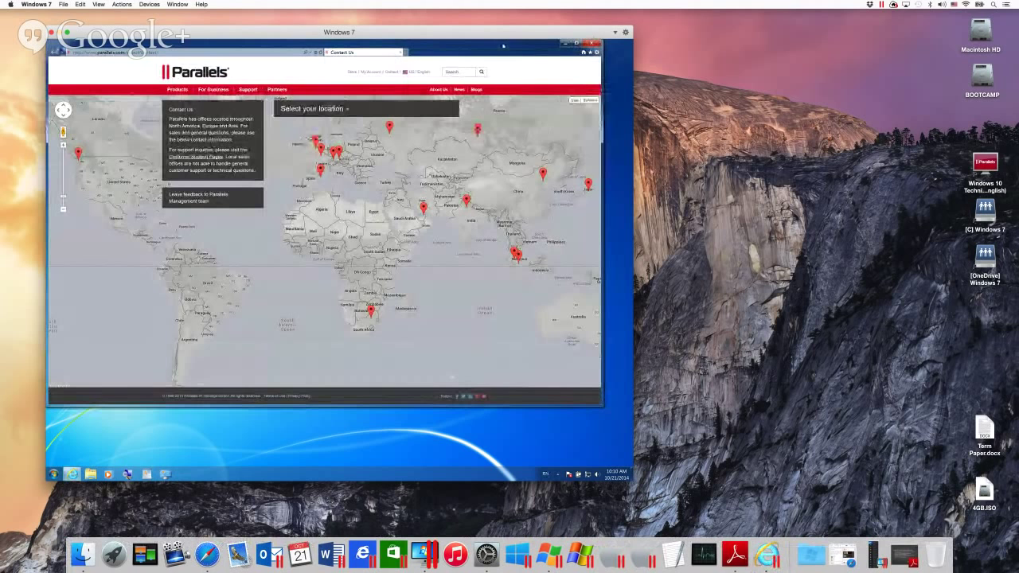
Step: Select the first Contact Us paragraph on the Parallels page, draft a Facebook post from it, and cancel the post
drag(502, 45, 512, 73)
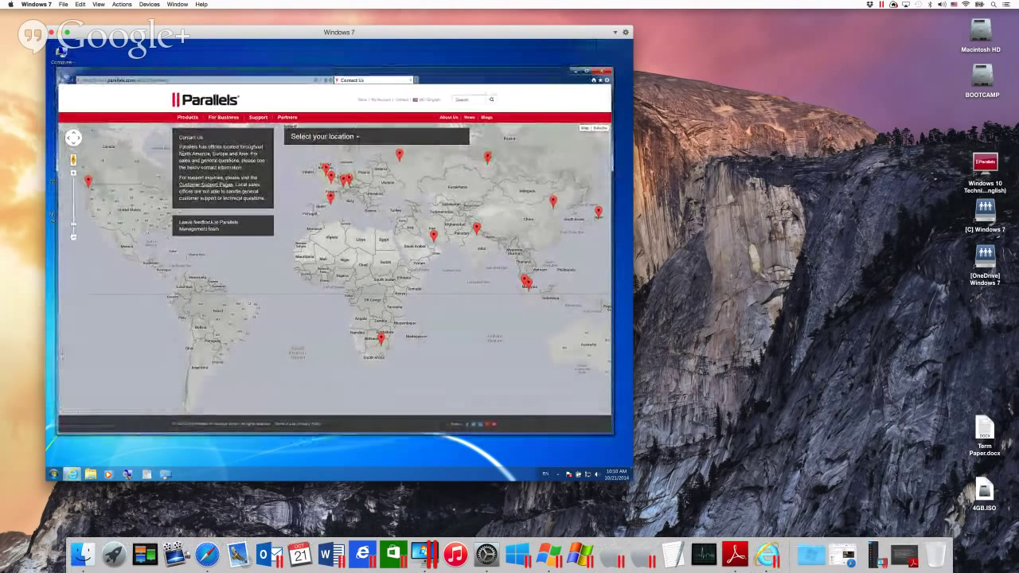
drag(180, 147, 246, 168)
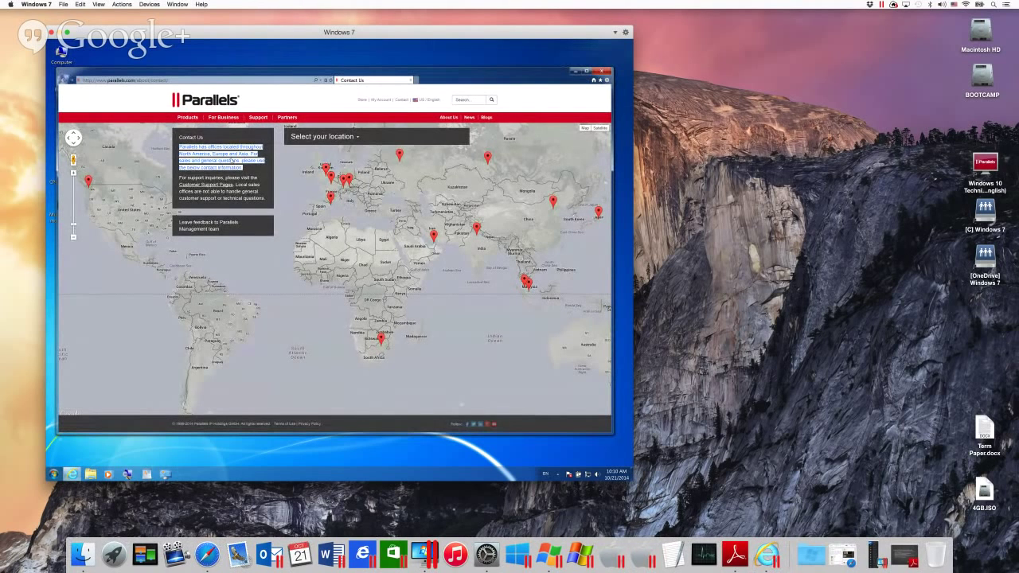
right_click(231, 161)
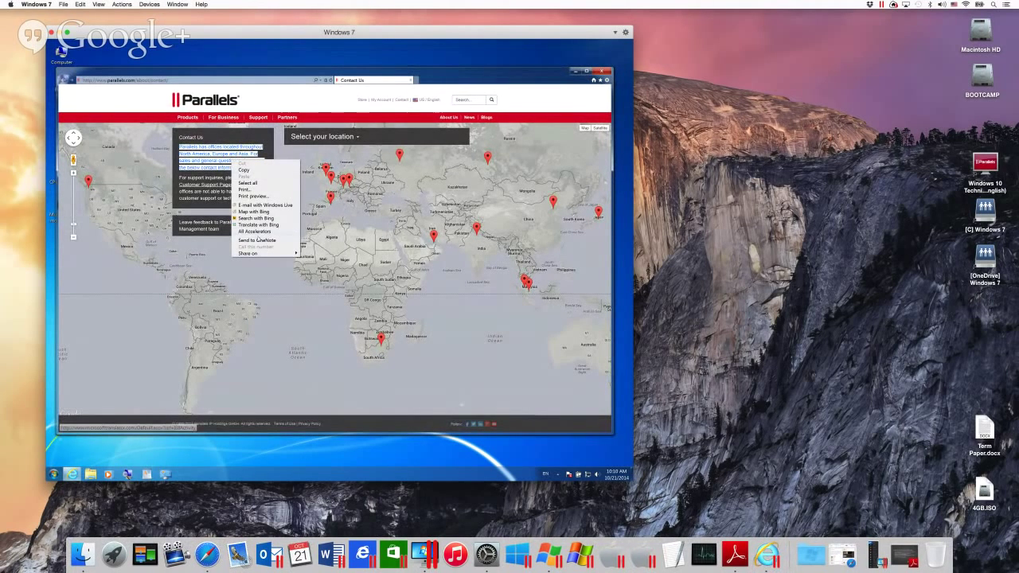
mouse_move(256, 253)
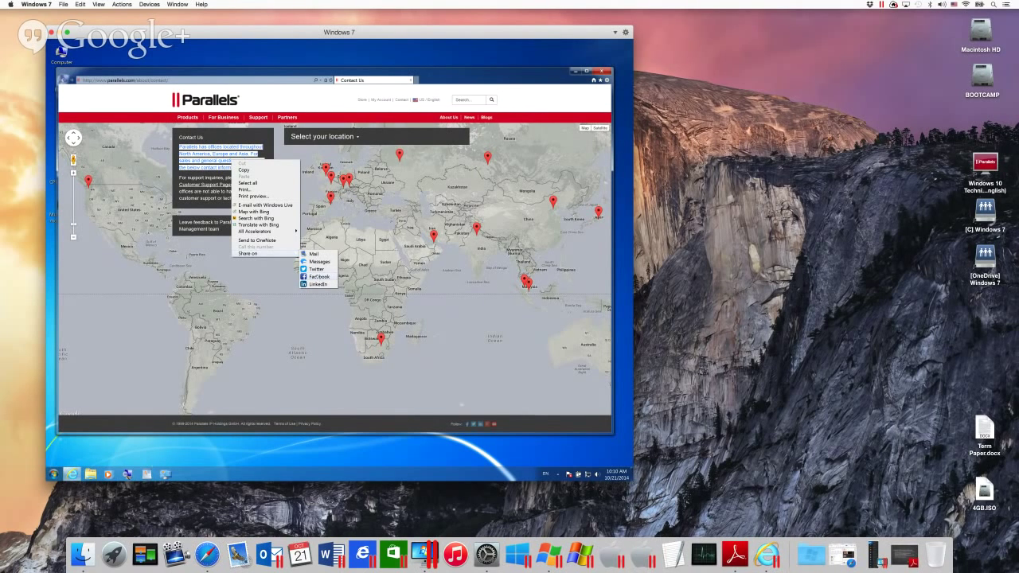
click(317, 277)
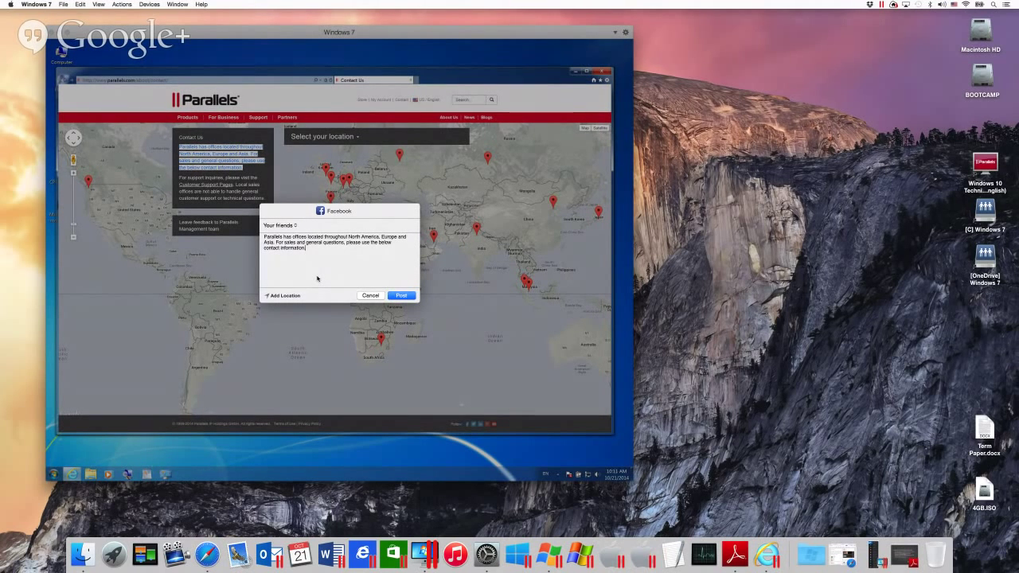
click(370, 295)
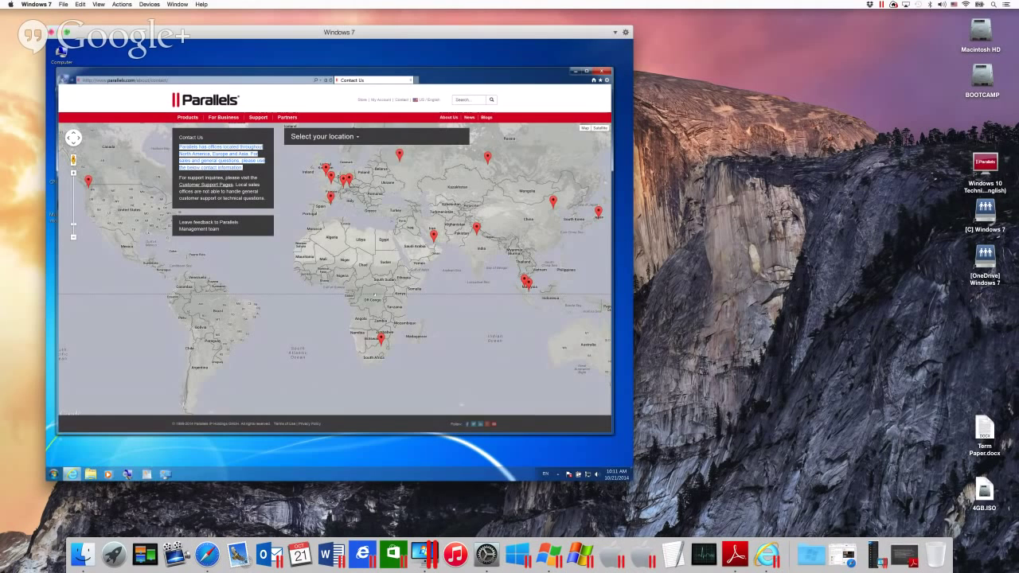
Step: View the sharing services available for the selected Contact Us paragraph and dismiss the list
right_click(217, 157)
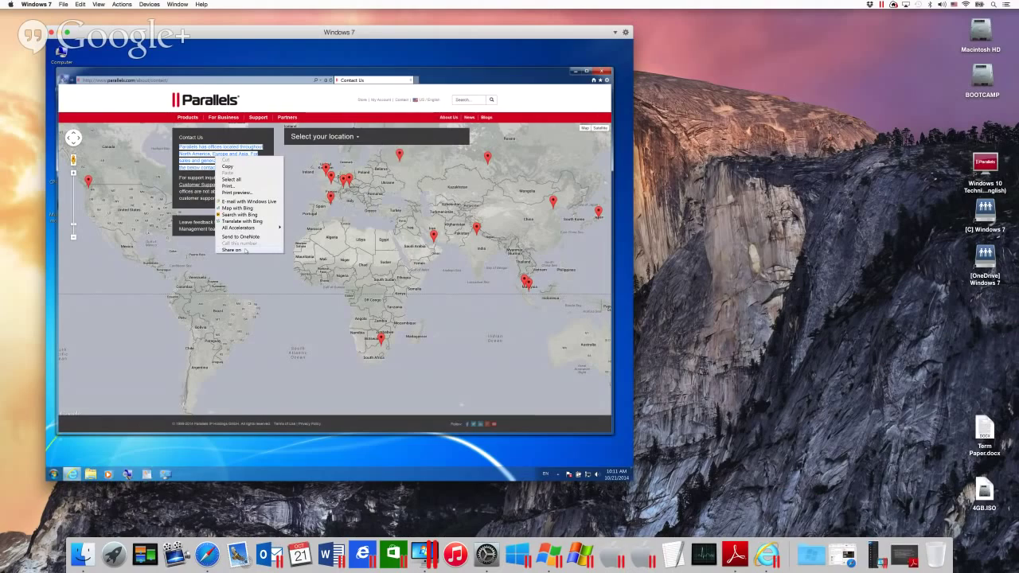
mouse_move(246, 251)
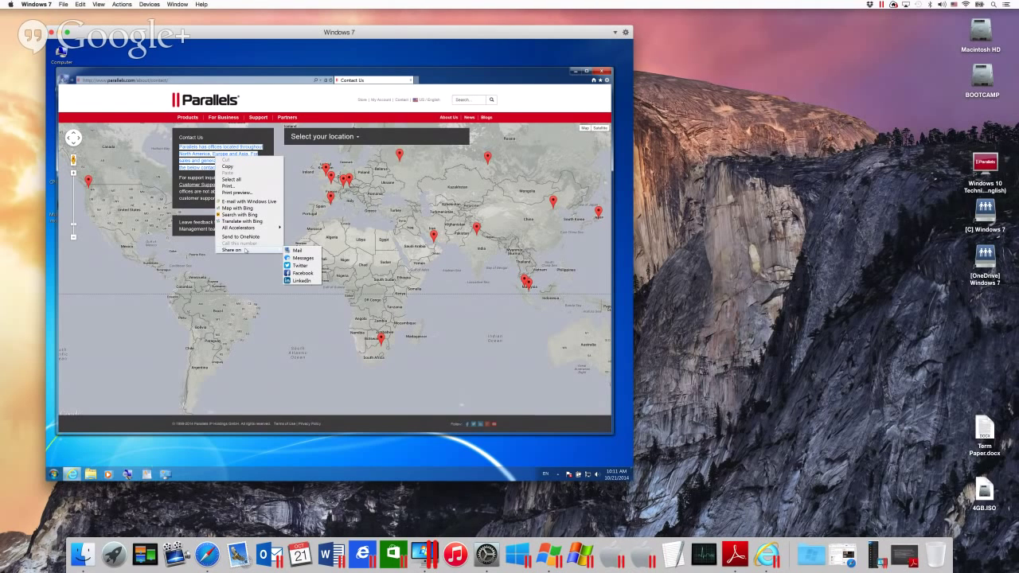
key(Escape)
key(Escape)
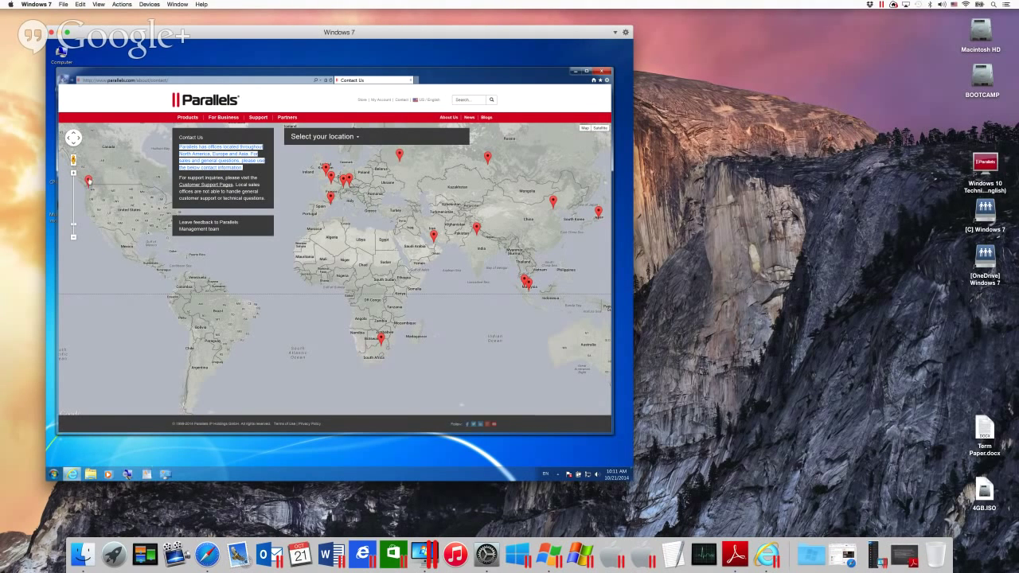
Step: Open the Seattle headquarters location on the map and request a call to its listed main phone number
click(89, 181)
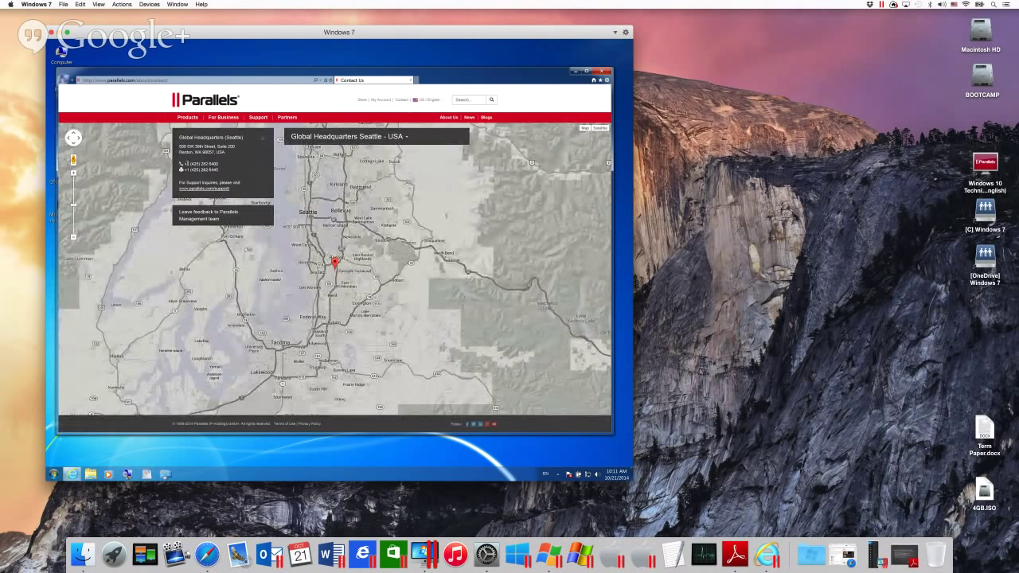
drag(186, 163, 221, 164)
right_click(215, 165)
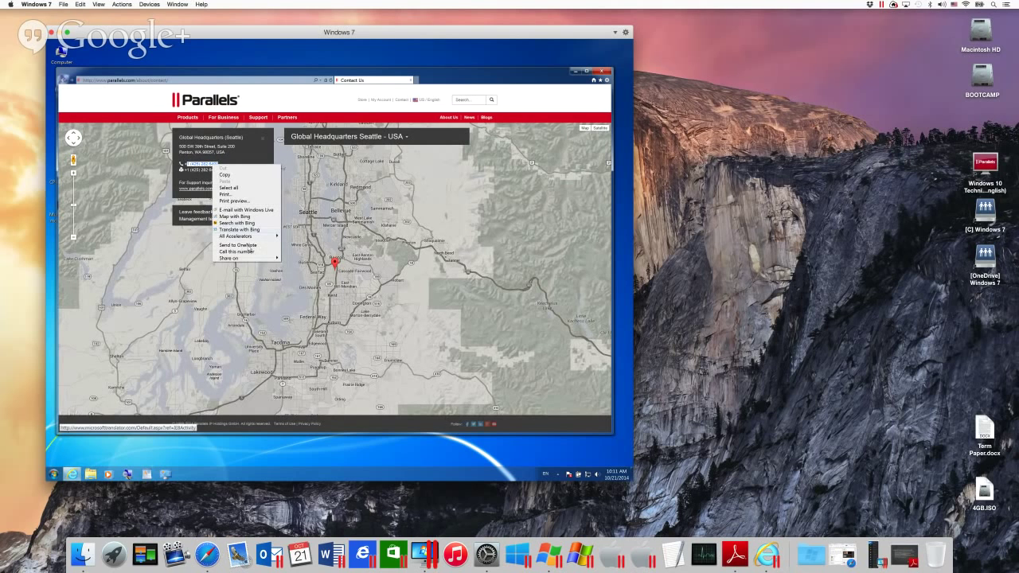
click(237, 252)
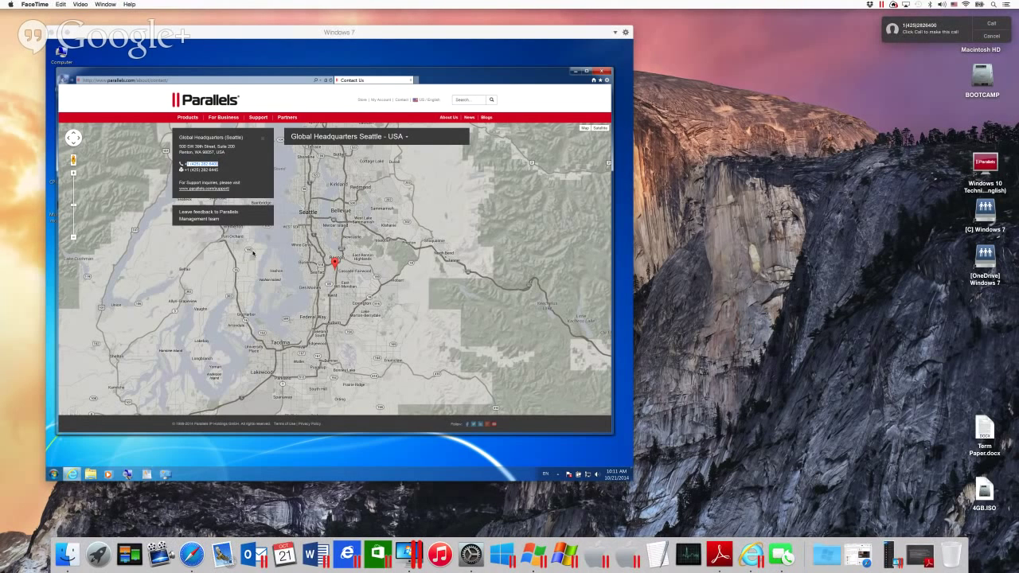
Step: Place the call with its window moved beside the Windows 7 window, and end it by quitting FaceTime
click(993, 25)
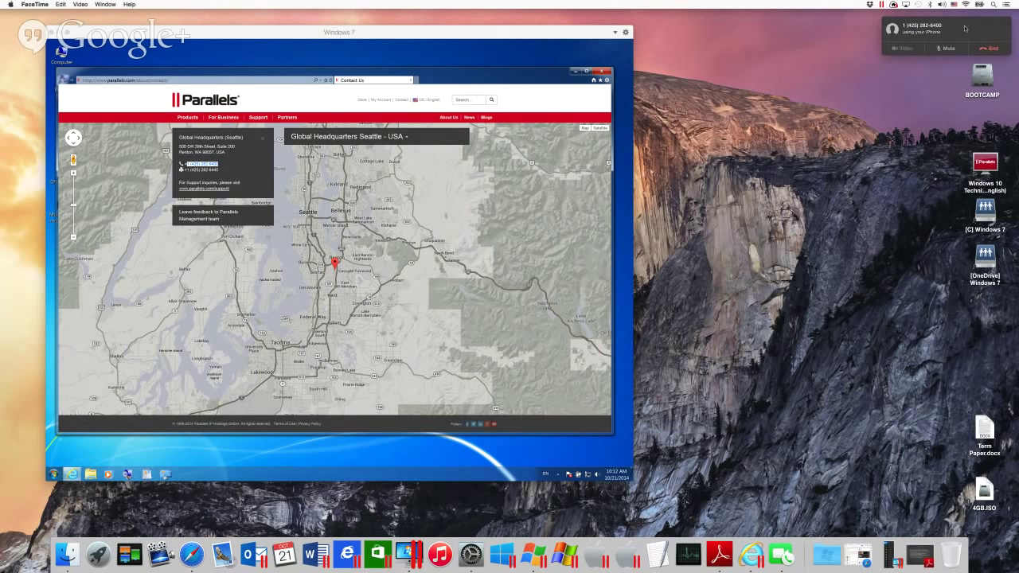
drag(966, 29, 742, 101)
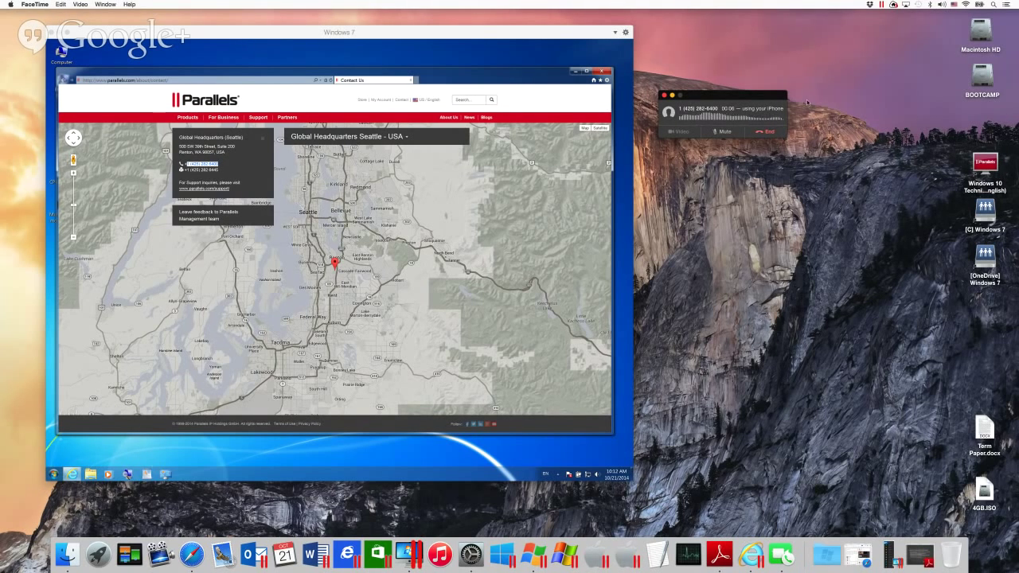
key(super+q)
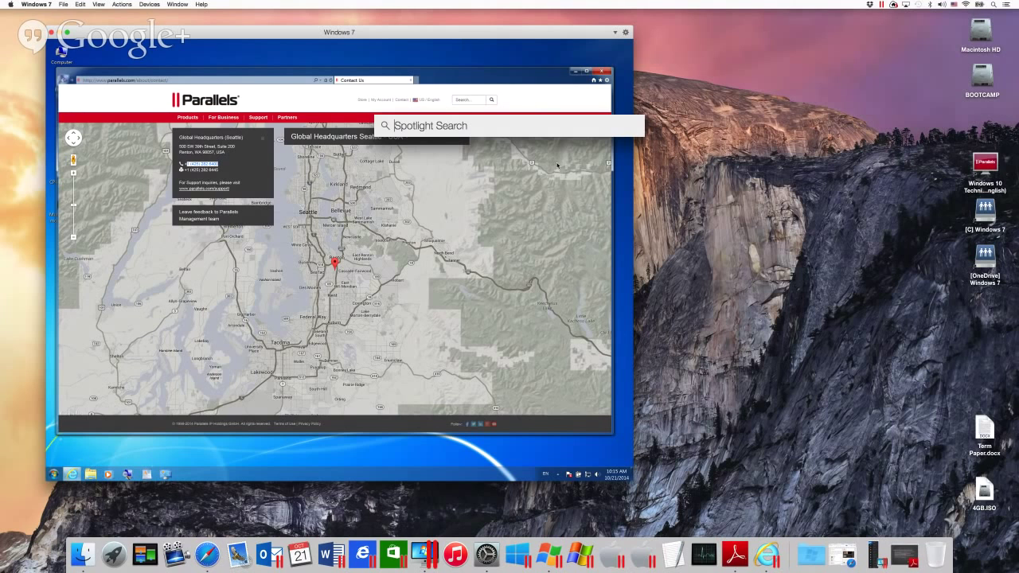
Step: Search Spotlight for "Windows 10", preview the two PD10 Yosemite presentations and the Windows 10 Technical Preview virtual machine, and close the search
text(Win)
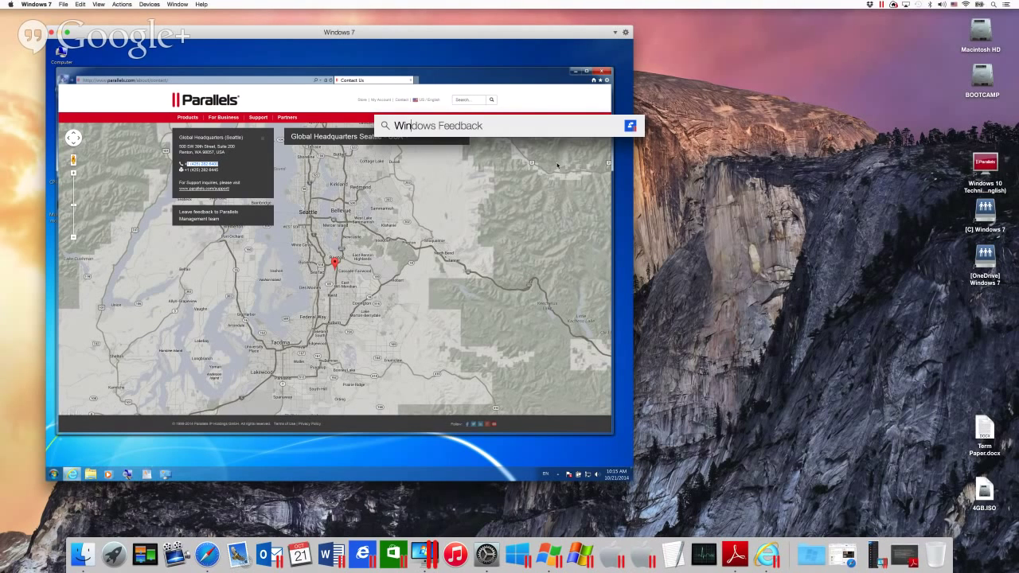
text(dows 10)
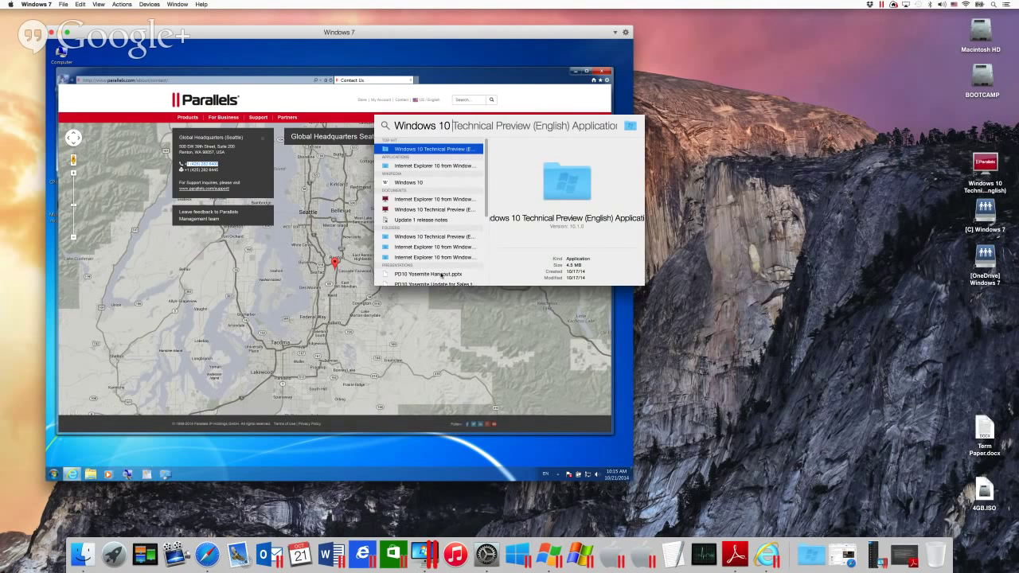
click(438, 274)
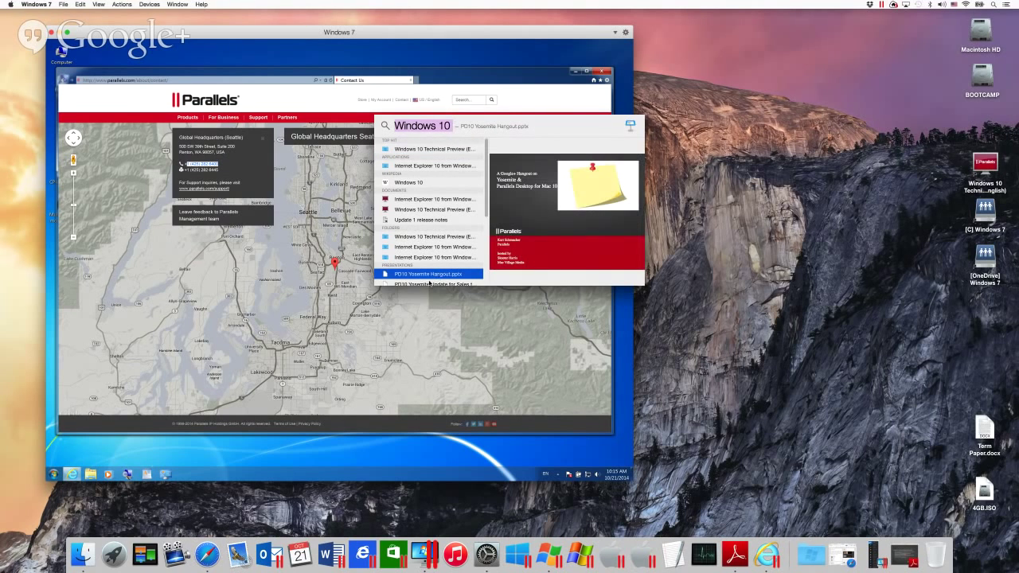
click(430, 283)
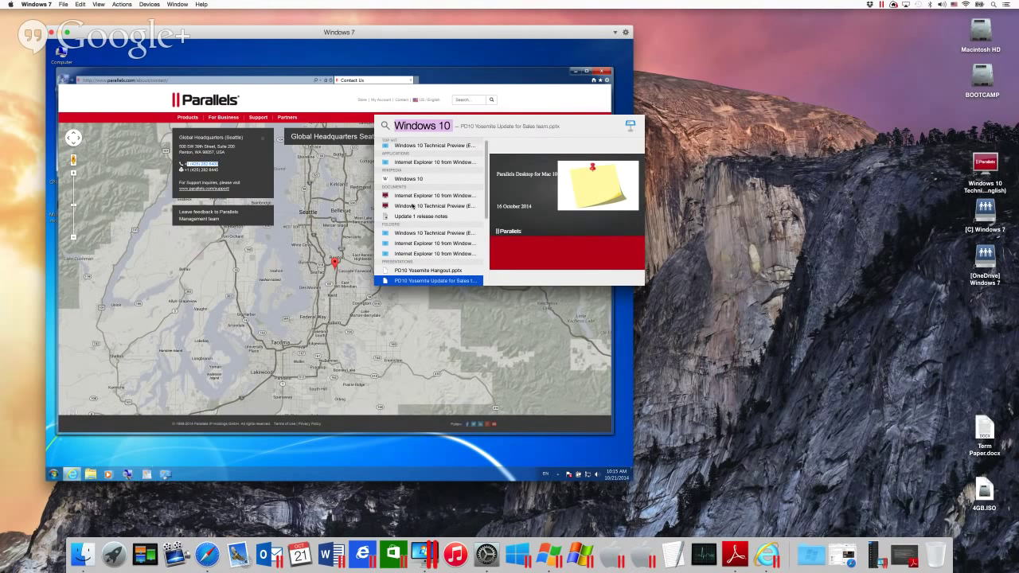
click(437, 205)
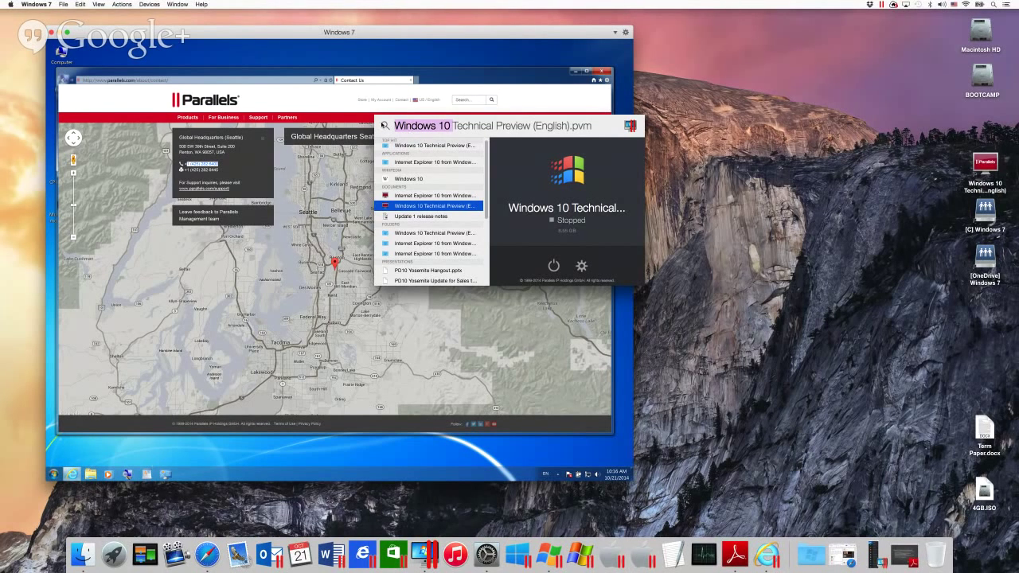
key(Escape)
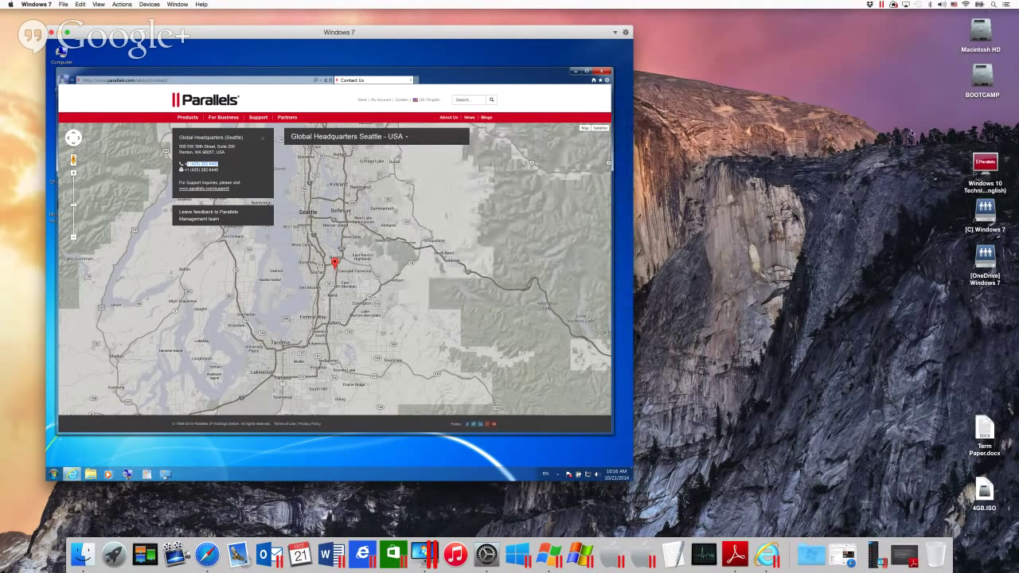
Step: Check the Parallels Desktop widget for Windows 7 in Notification Center's Today view and close the Windows browser window
click(1006, 5)
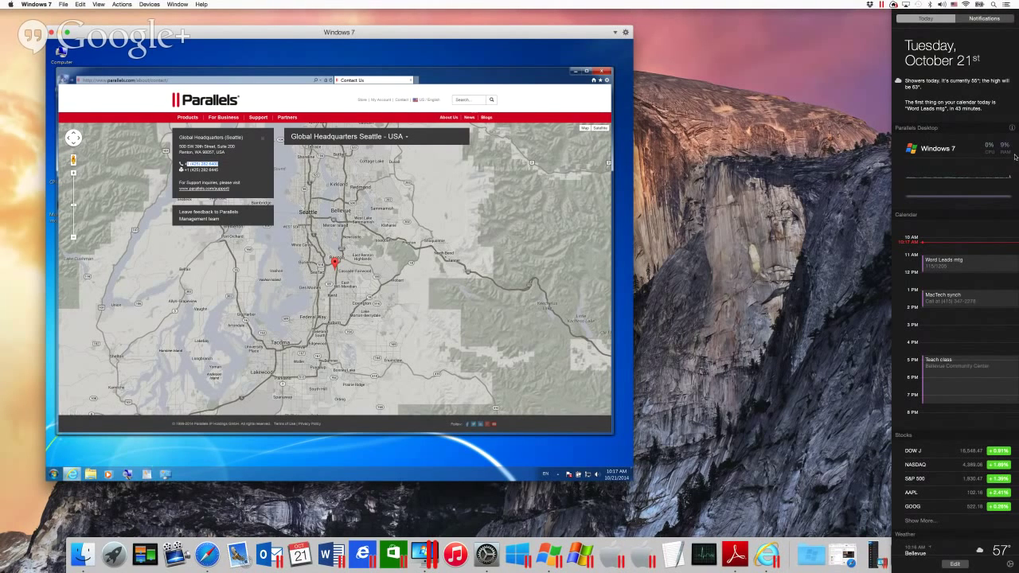
click(602, 71)
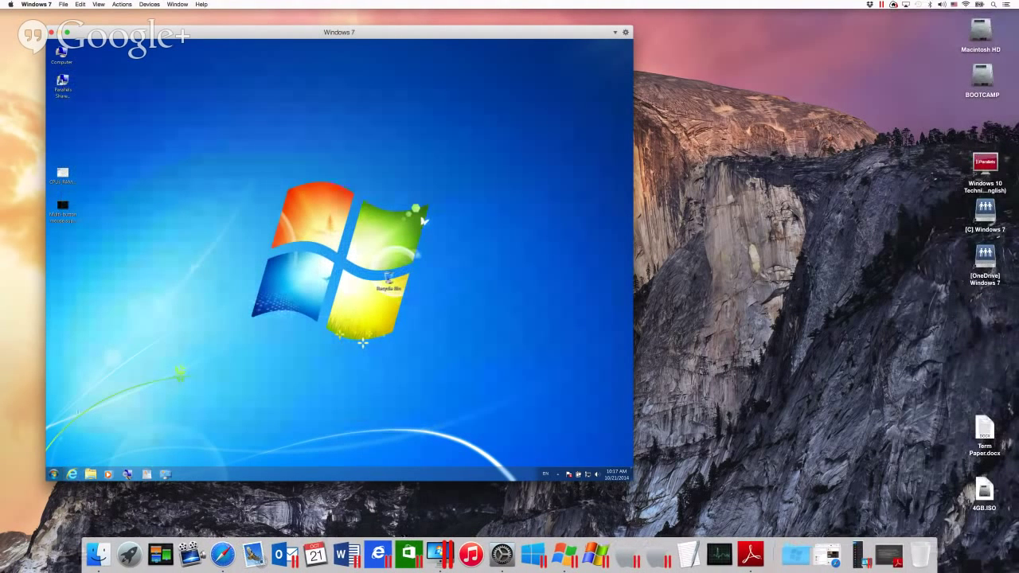
Step: Launch PowerPoint 2013, Calculator and Paint in the Windows 7 virtual machine and check its activity in Notification Center
key(super)
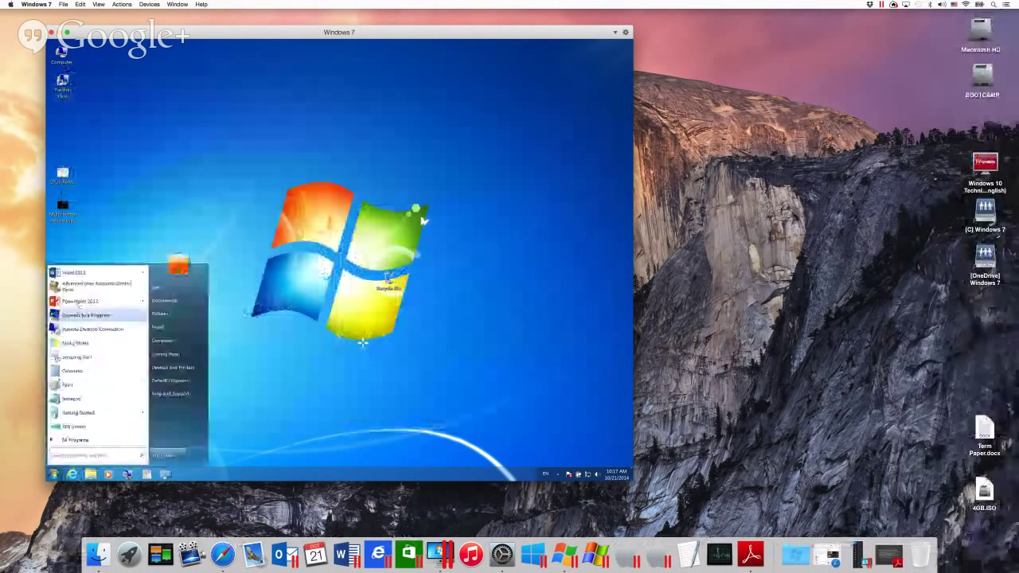
click(79, 301)
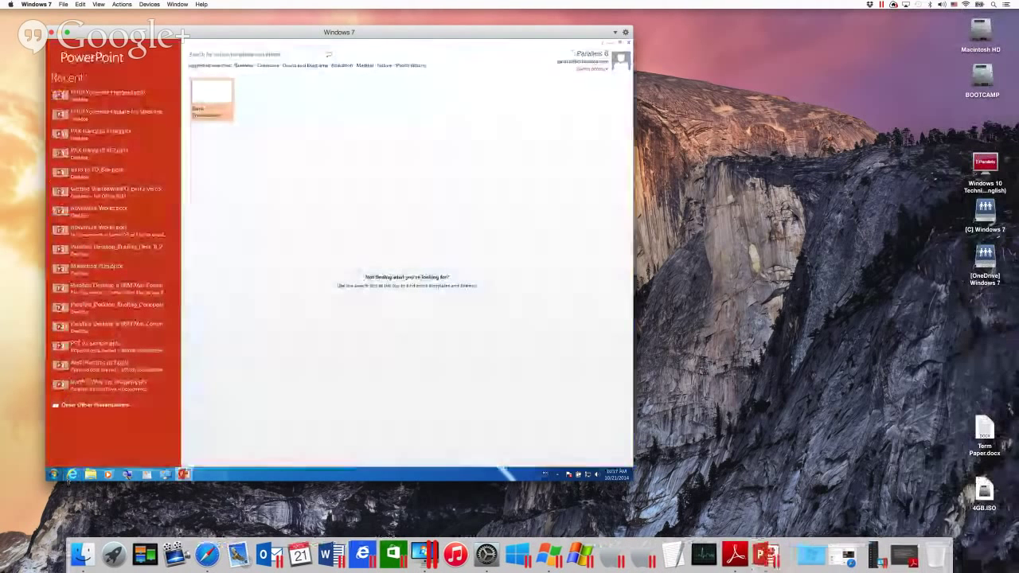
key(super)
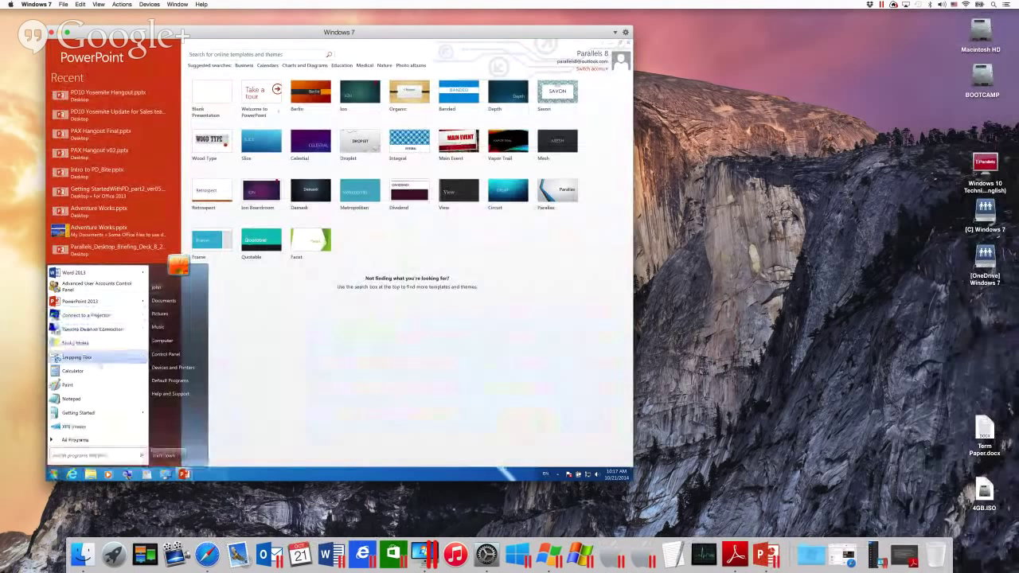
click(74, 371)
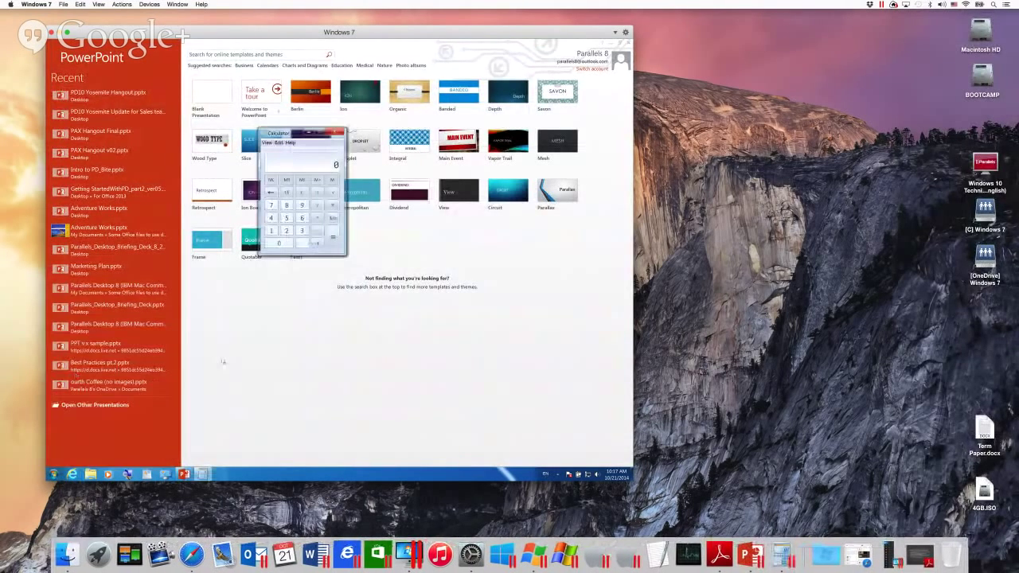
click(53, 475)
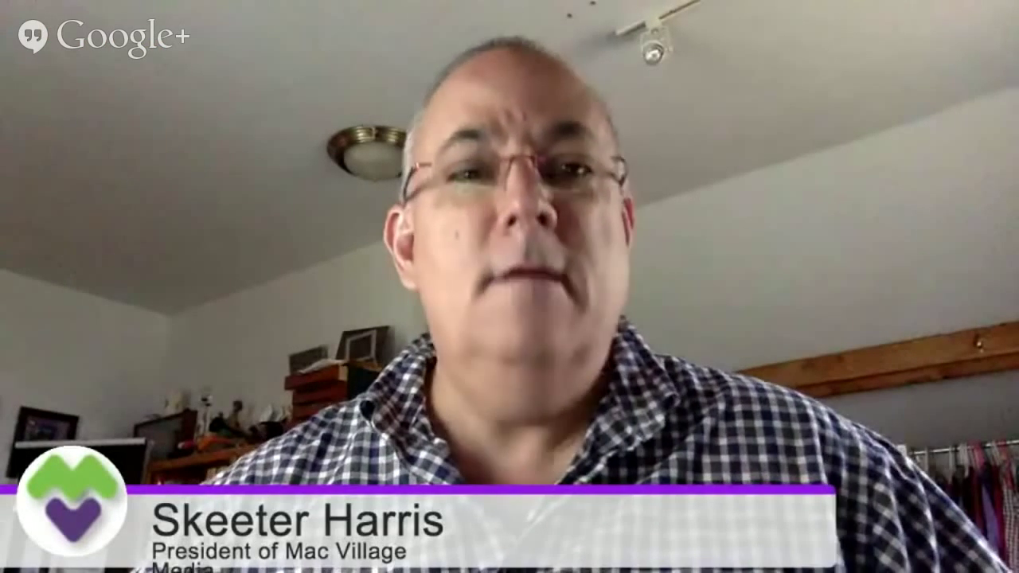
click(67, 385)
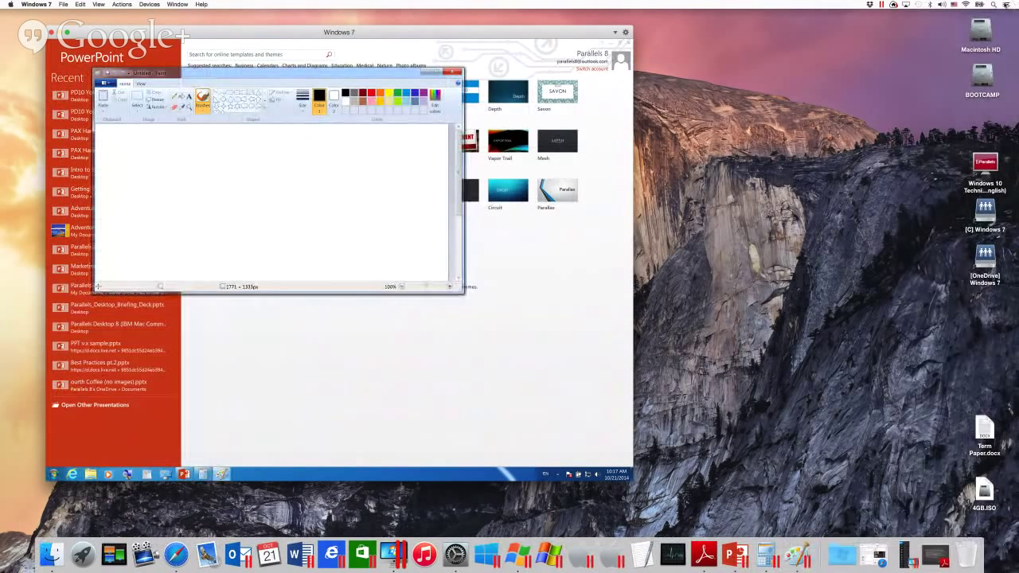
click(1006, 5)
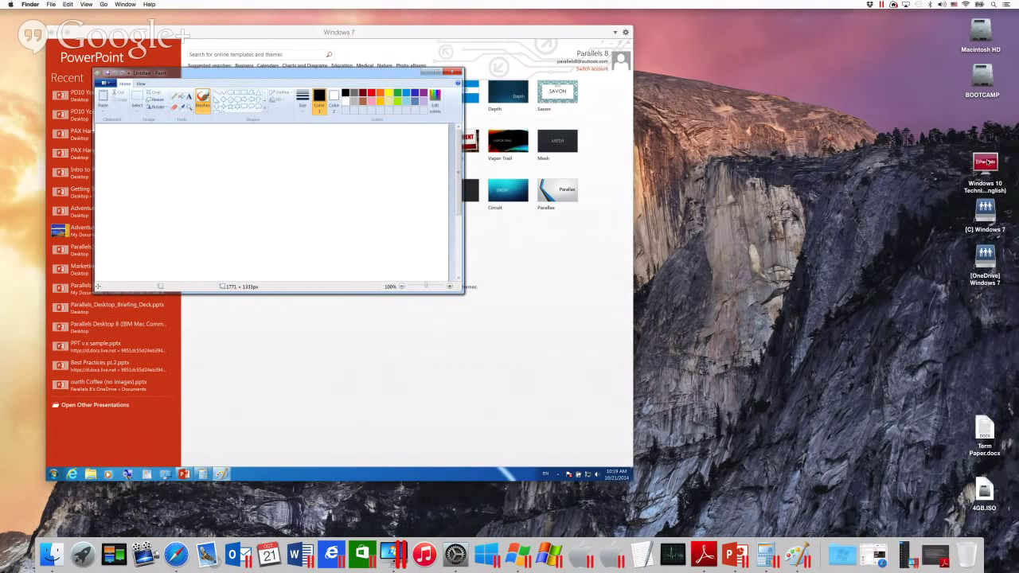
Step: Preview the Windows 10 Technical Preview virtual machine from the Mac desktop, close the preview and return to the Windows 7 window
click(988, 163)
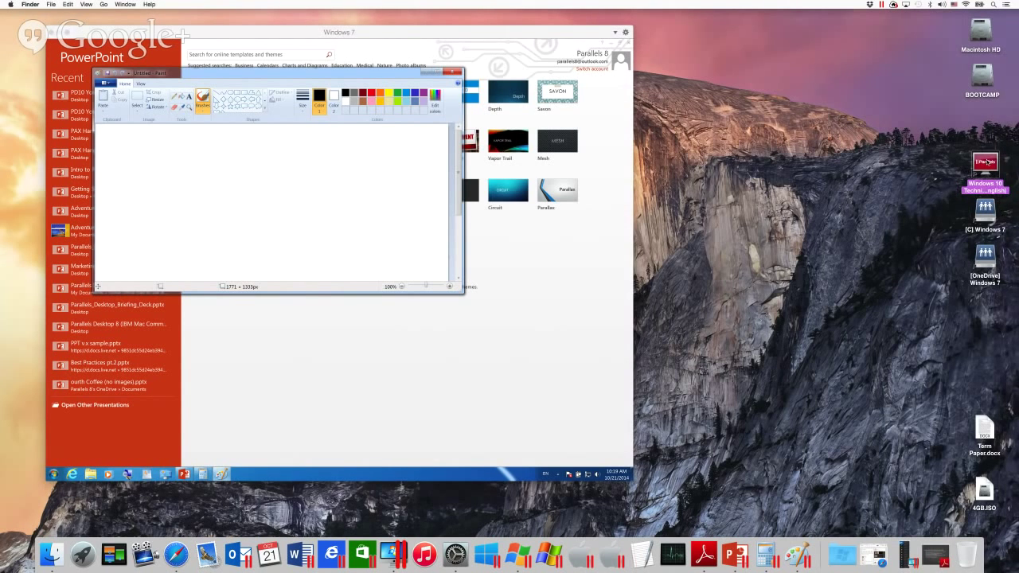
double_click(987, 163)
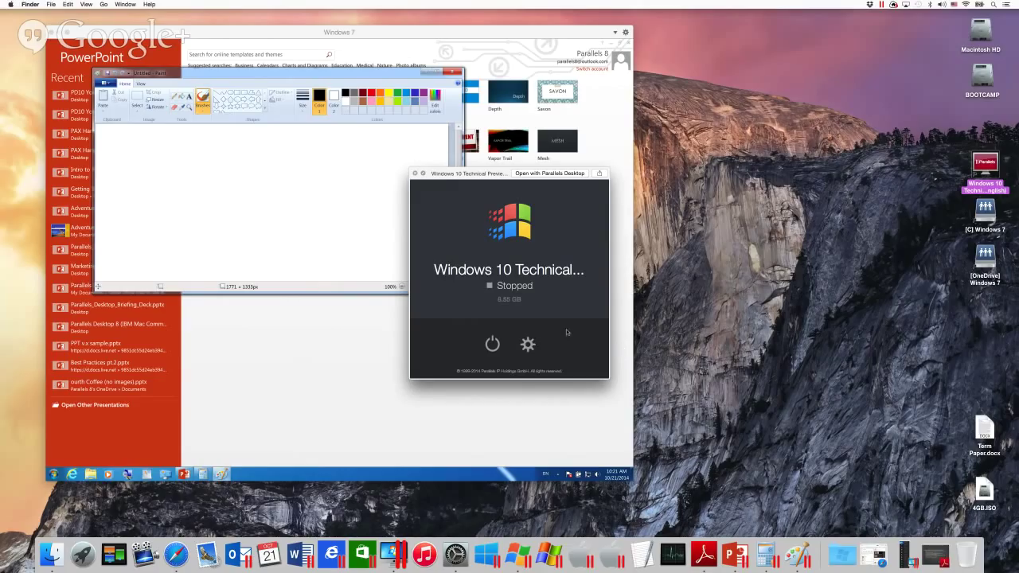
click(415, 174)
click(429, 32)
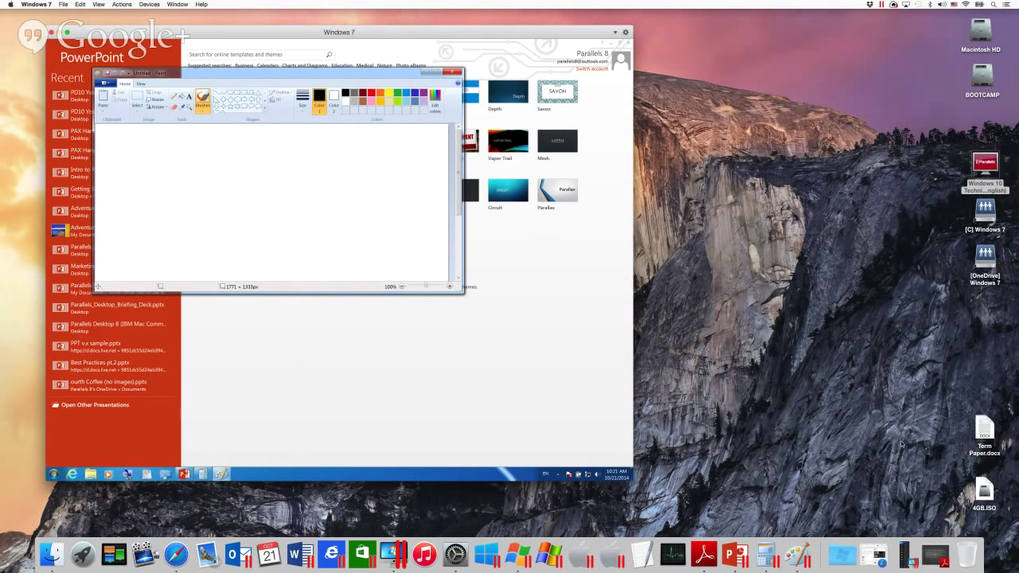
Step: Restore the Parallels Desktop Control Center, move it over the Windows 7 window to show the virtual machine list, and minimize it
click(904, 551)
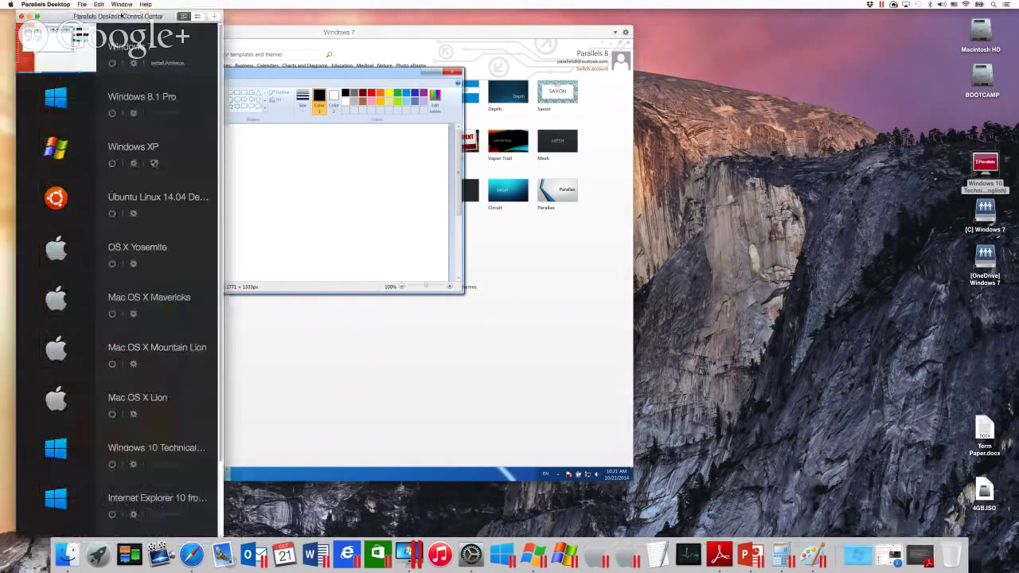
drag(121, 16, 238, 49)
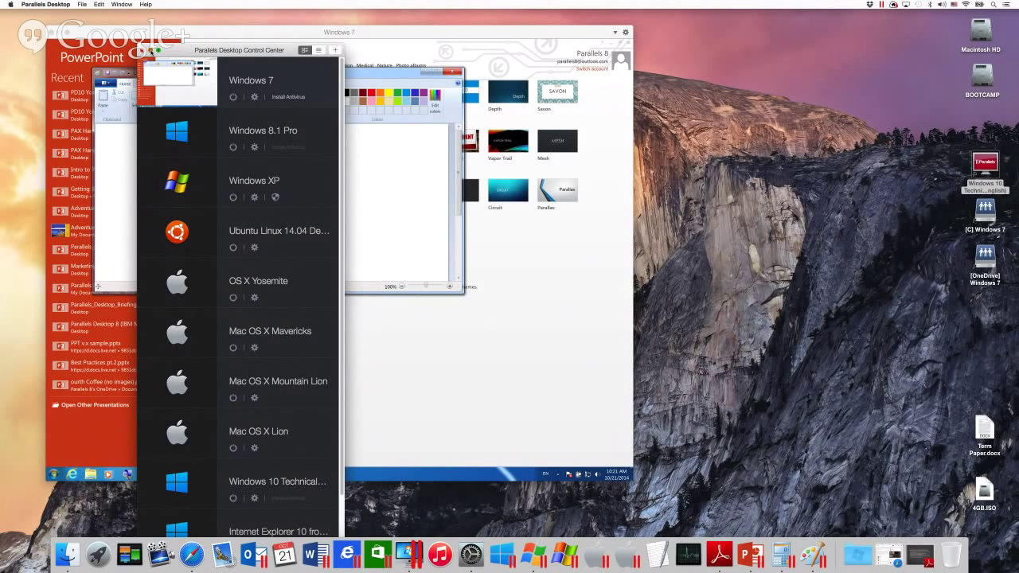
click(145, 50)
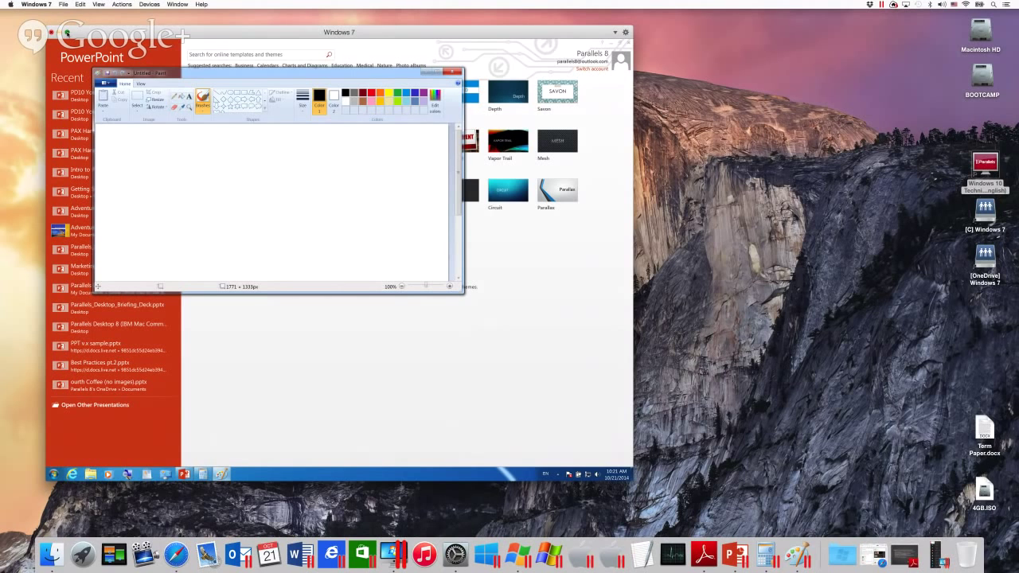
Step: Show Windows 7 in full screen, reveal the Mac menu bar with its Parallels icon, and return to window mode
click(66, 33)
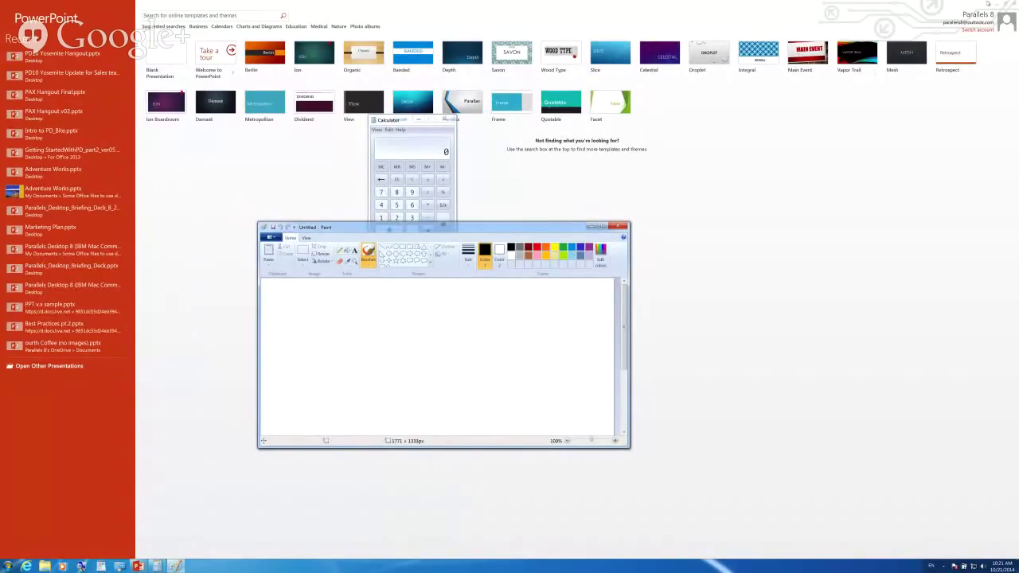
mouse_move(987, 3)
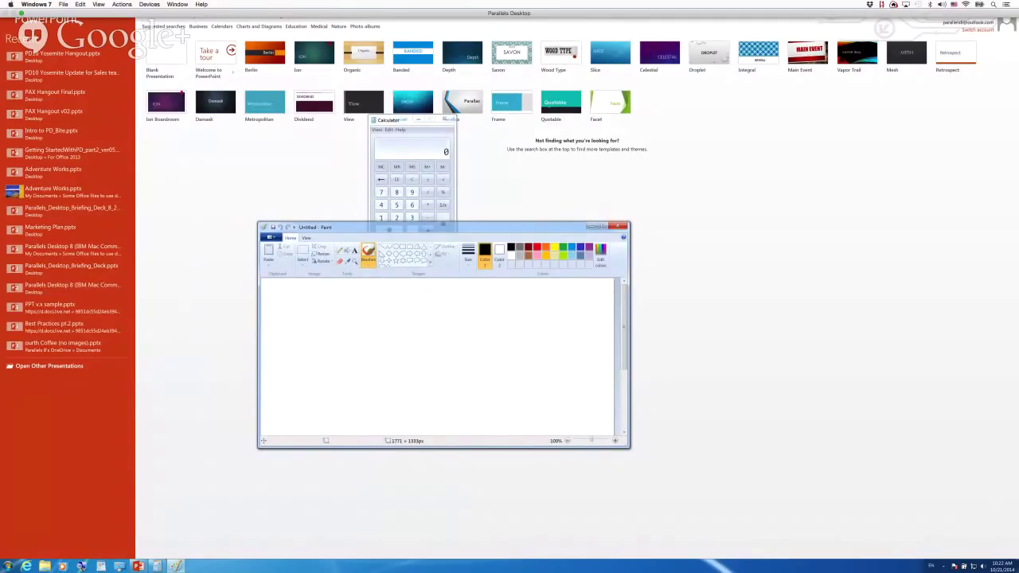
click(882, 4)
mouse_move(886, 26)
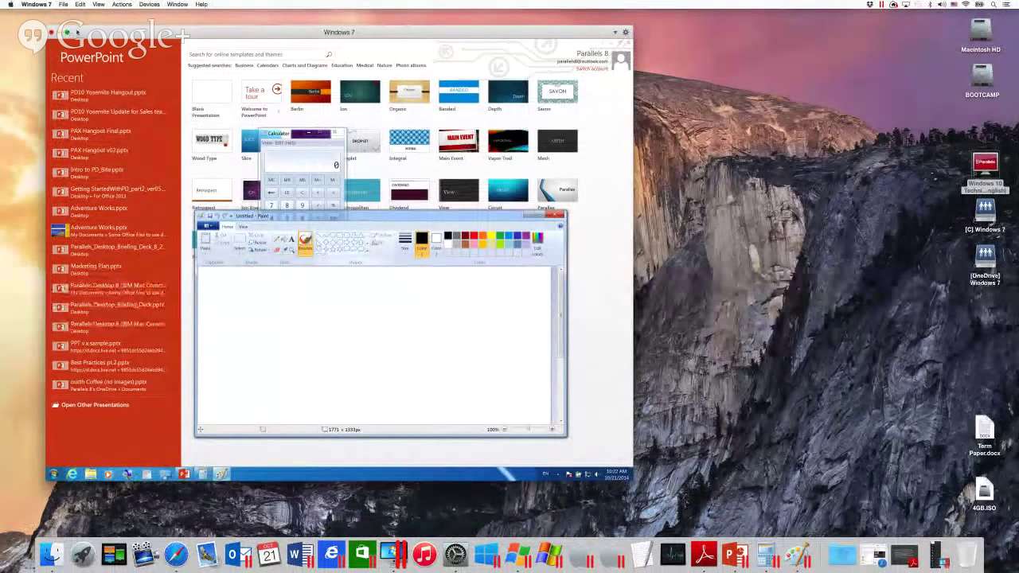
Step: Expand the device icons in the Windows 7 title bar and look through the virtual machine's View menu commands
click(615, 33)
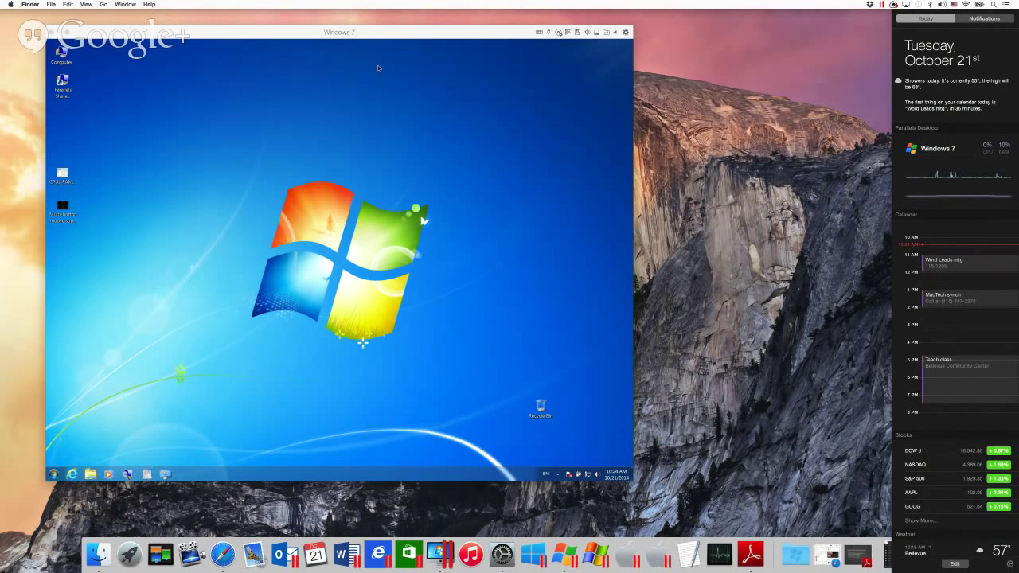
click(420, 38)
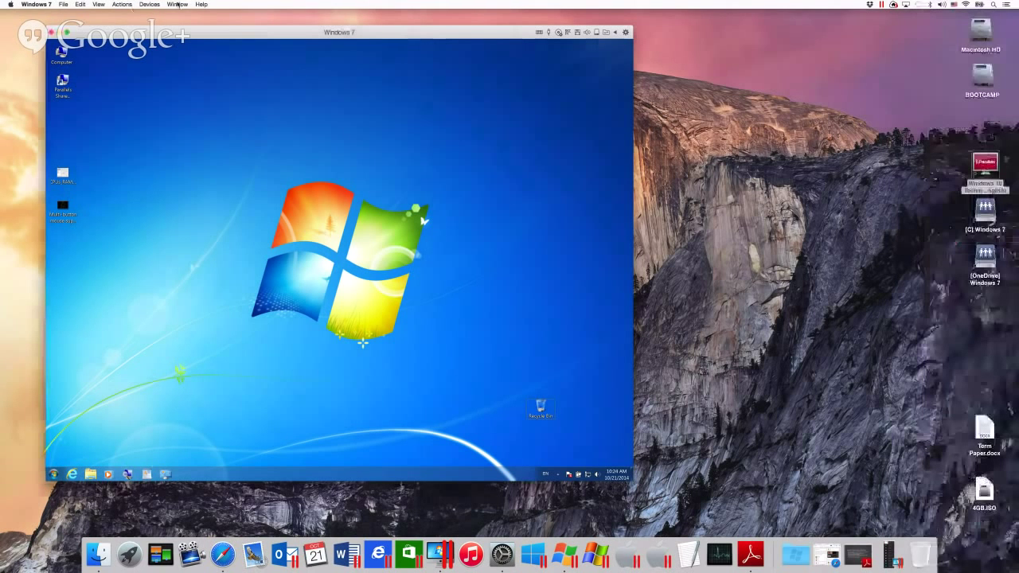
click(103, 4)
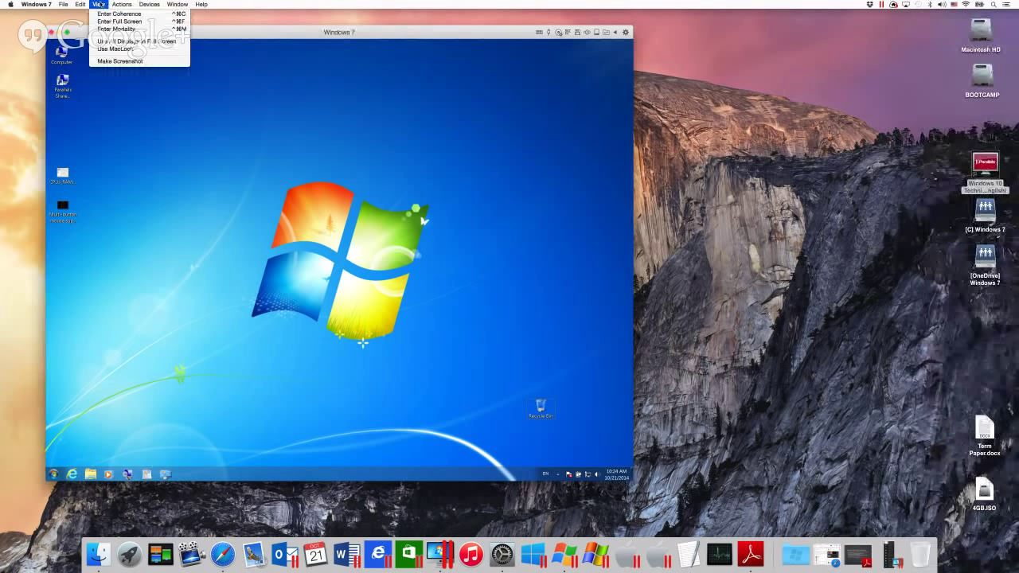
mouse_move(119, 5)
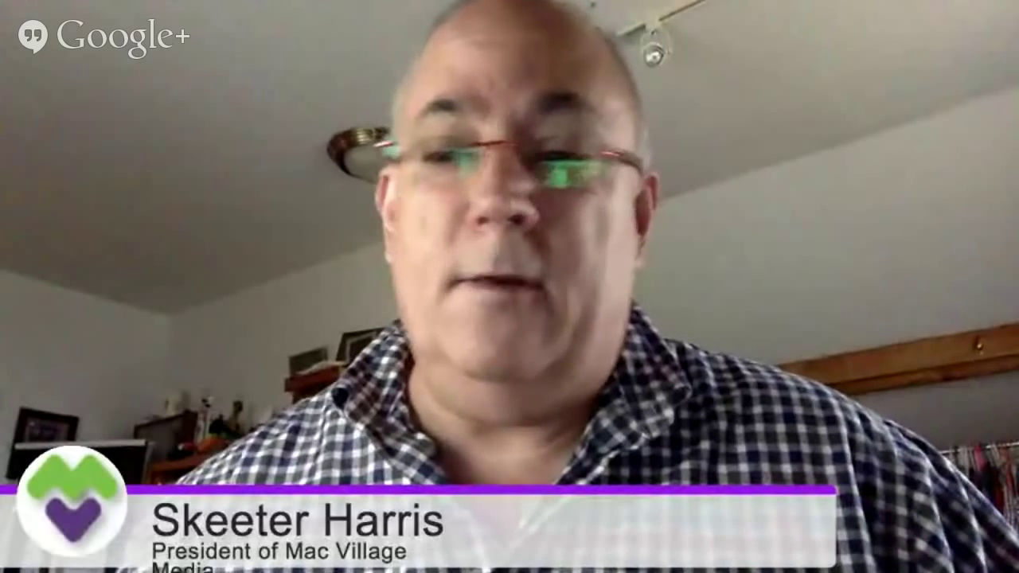
mouse_move(183, 4)
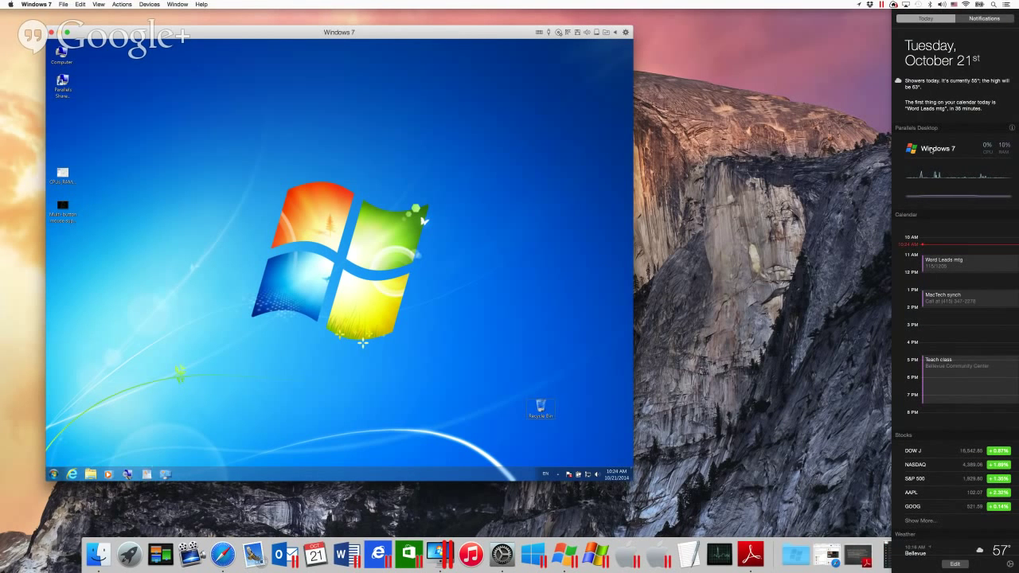
Step: Collapse and re-expand the Windows 7 resource graphs in the Notification Center's Parallels Desktop widget
click(931, 151)
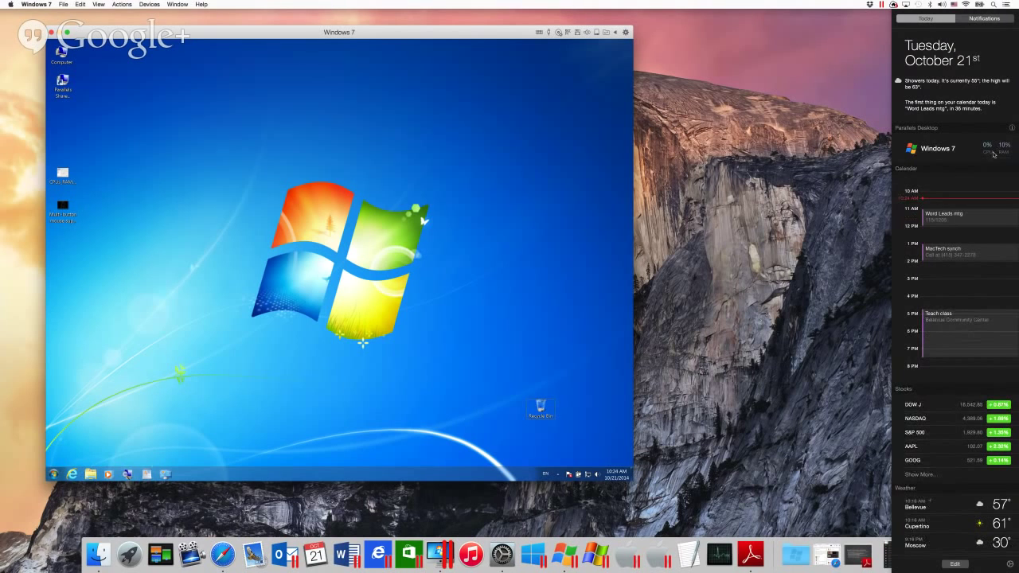
click(937, 151)
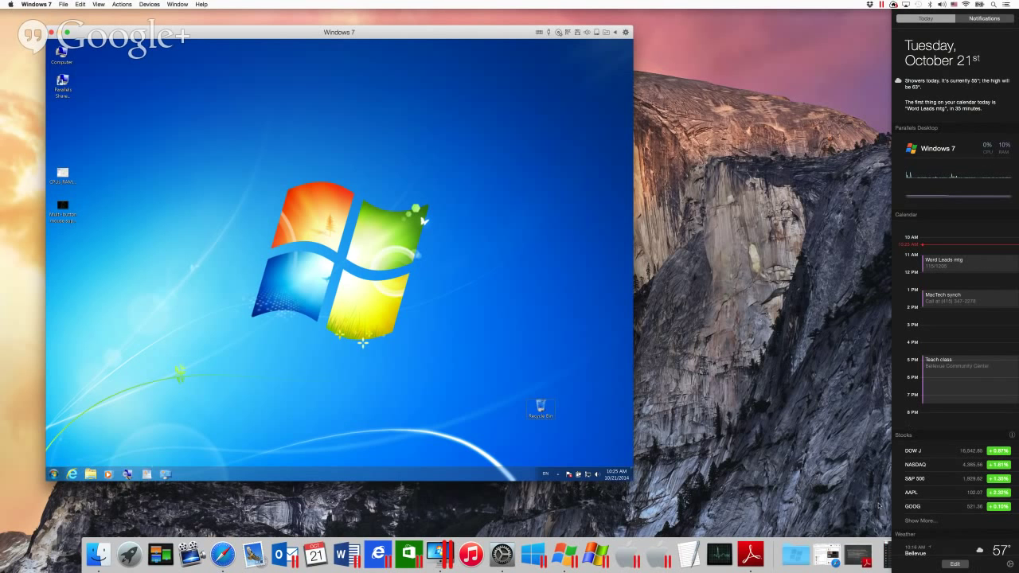
Step: Restore the PD10 Yosemite Hangout PDF and show the slides about Windows 10 Tech Preview and its installation
click(857, 557)
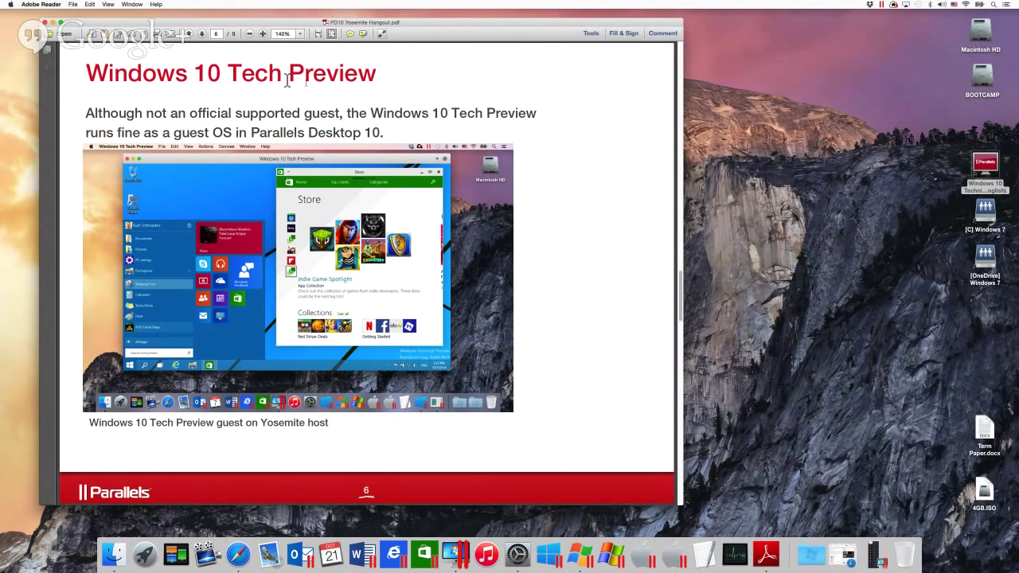
click(202, 34)
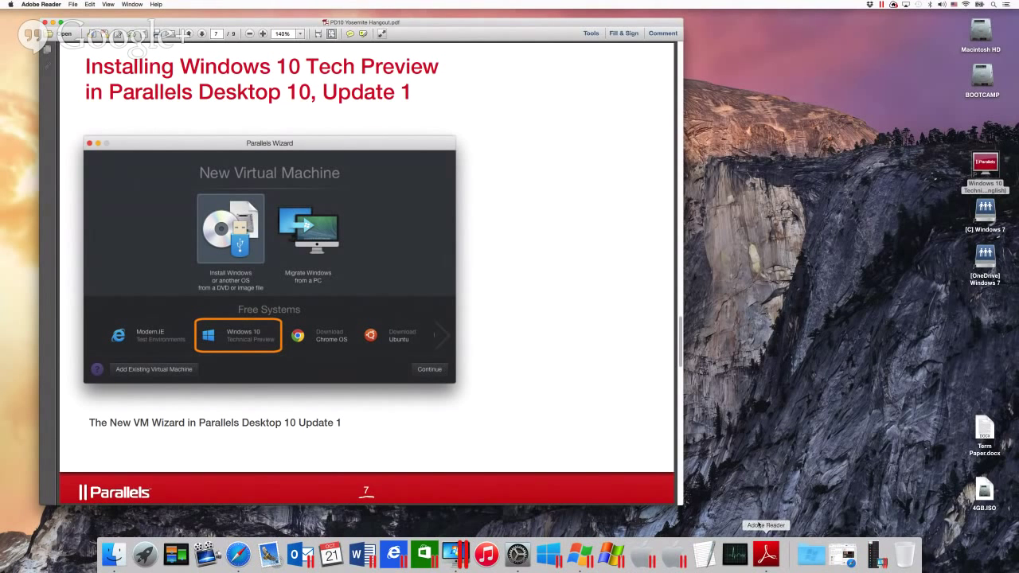
Step: Start the Windows 10 Technical Preview virtual machine from the Parallels Desktop Control Center, accepting the video memory increase to 512 MB
click(874, 554)
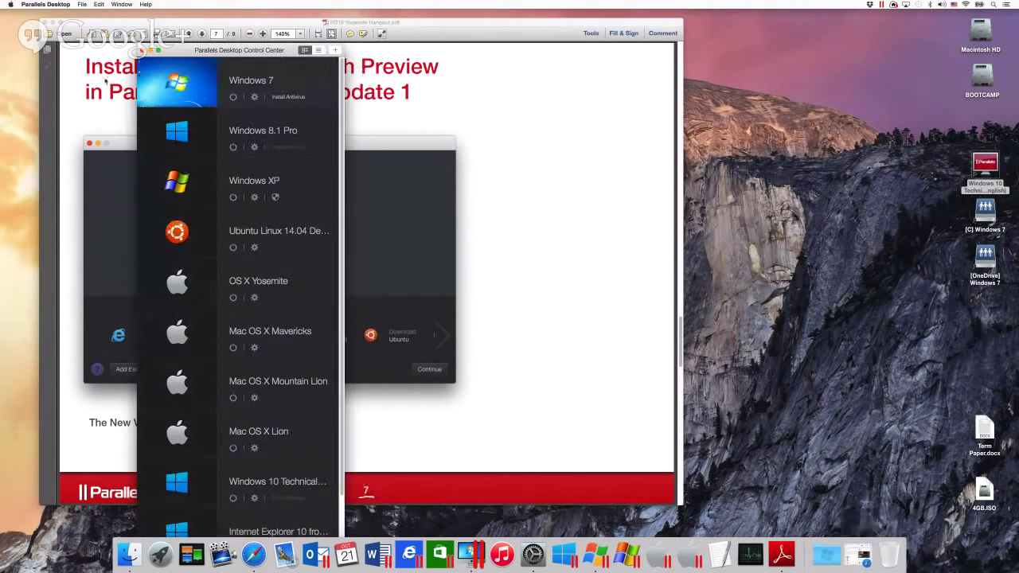
drag(251, 49, 209, 16)
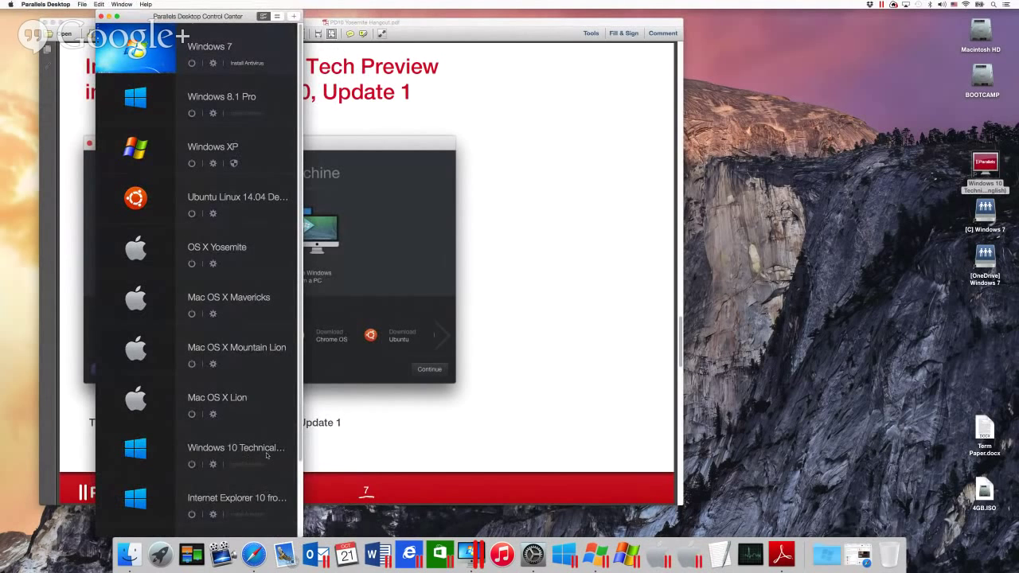
mouse_move(145, 447)
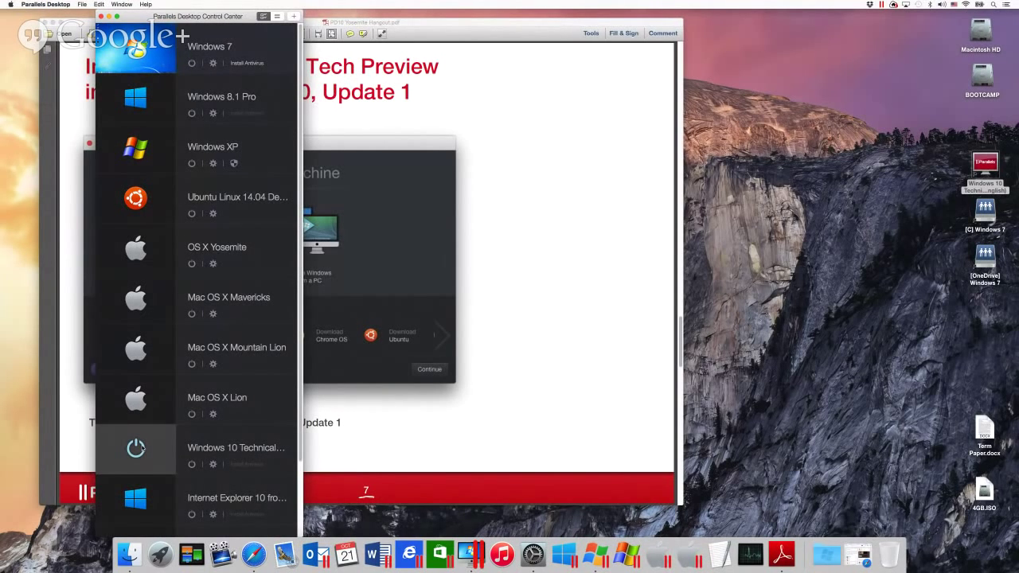
click(143, 449)
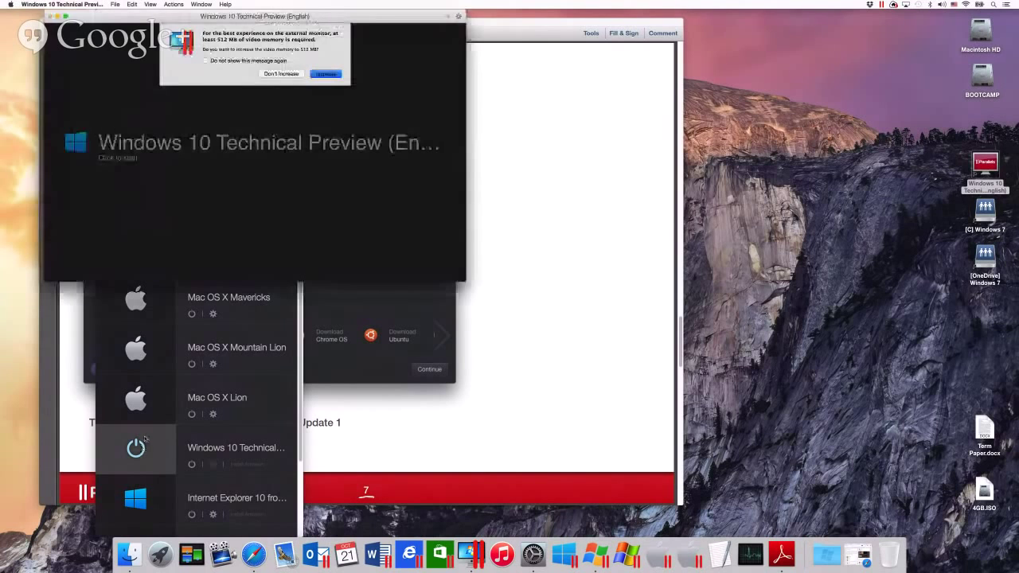
click(325, 74)
click(373, 234)
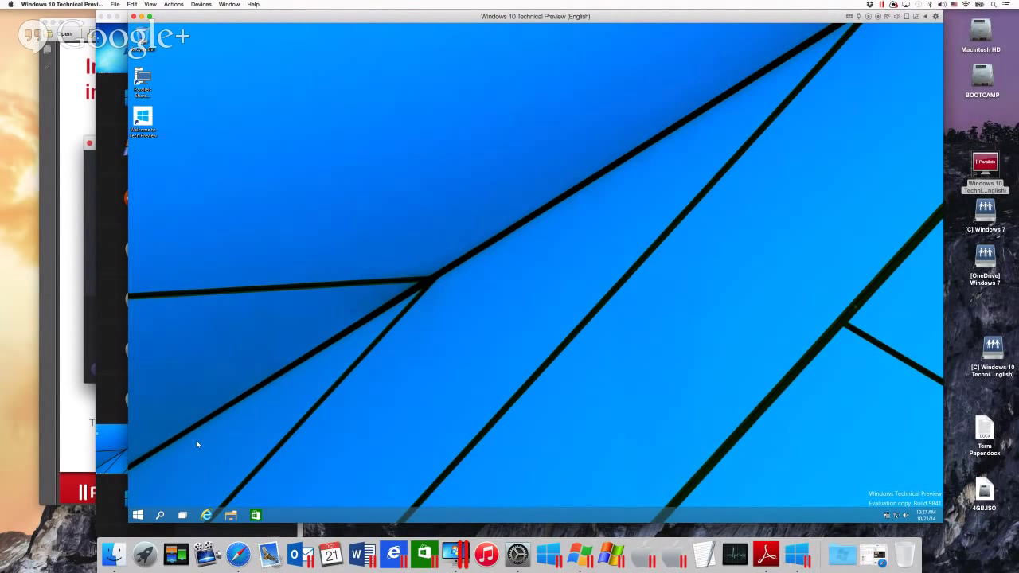
Step: View the Windows 10 Start menu and its power options, and dismiss them without choosing one
click(137, 516)
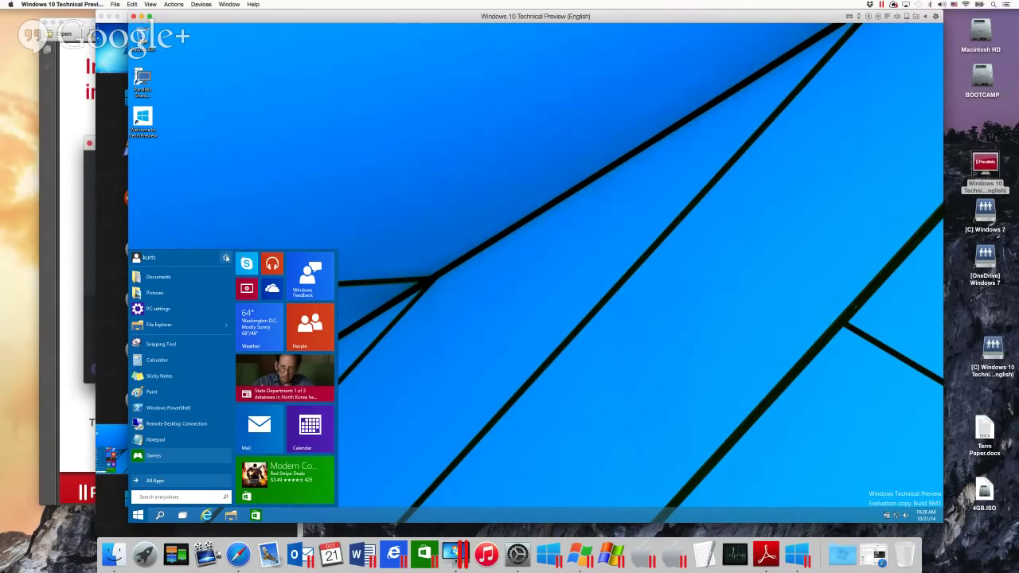
click(226, 258)
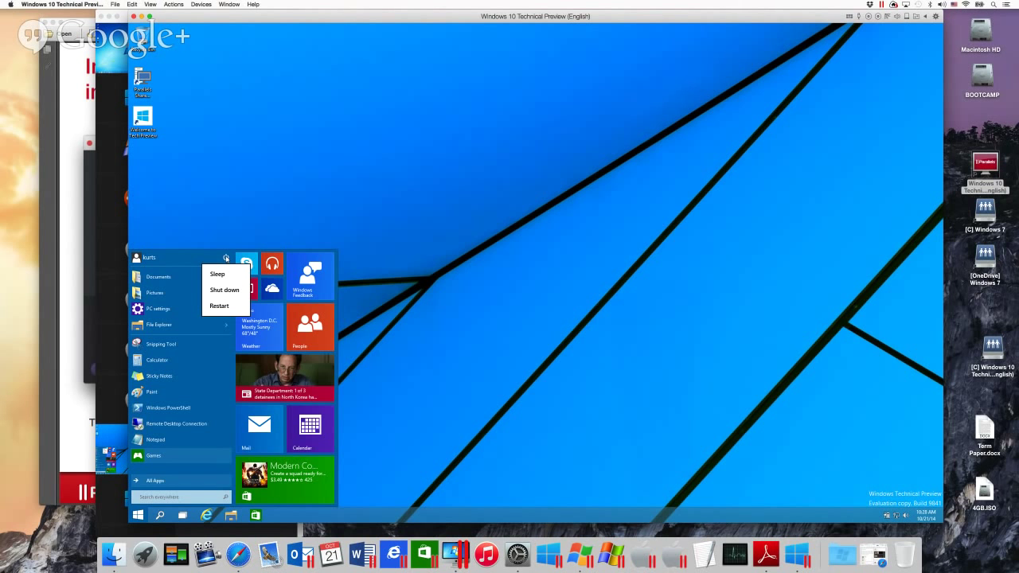
key(Escape)
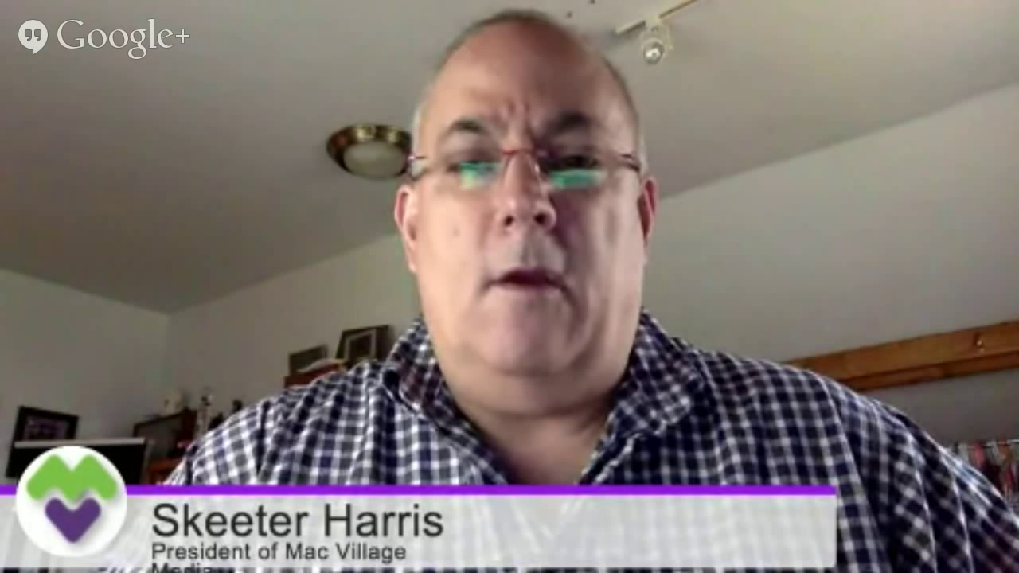